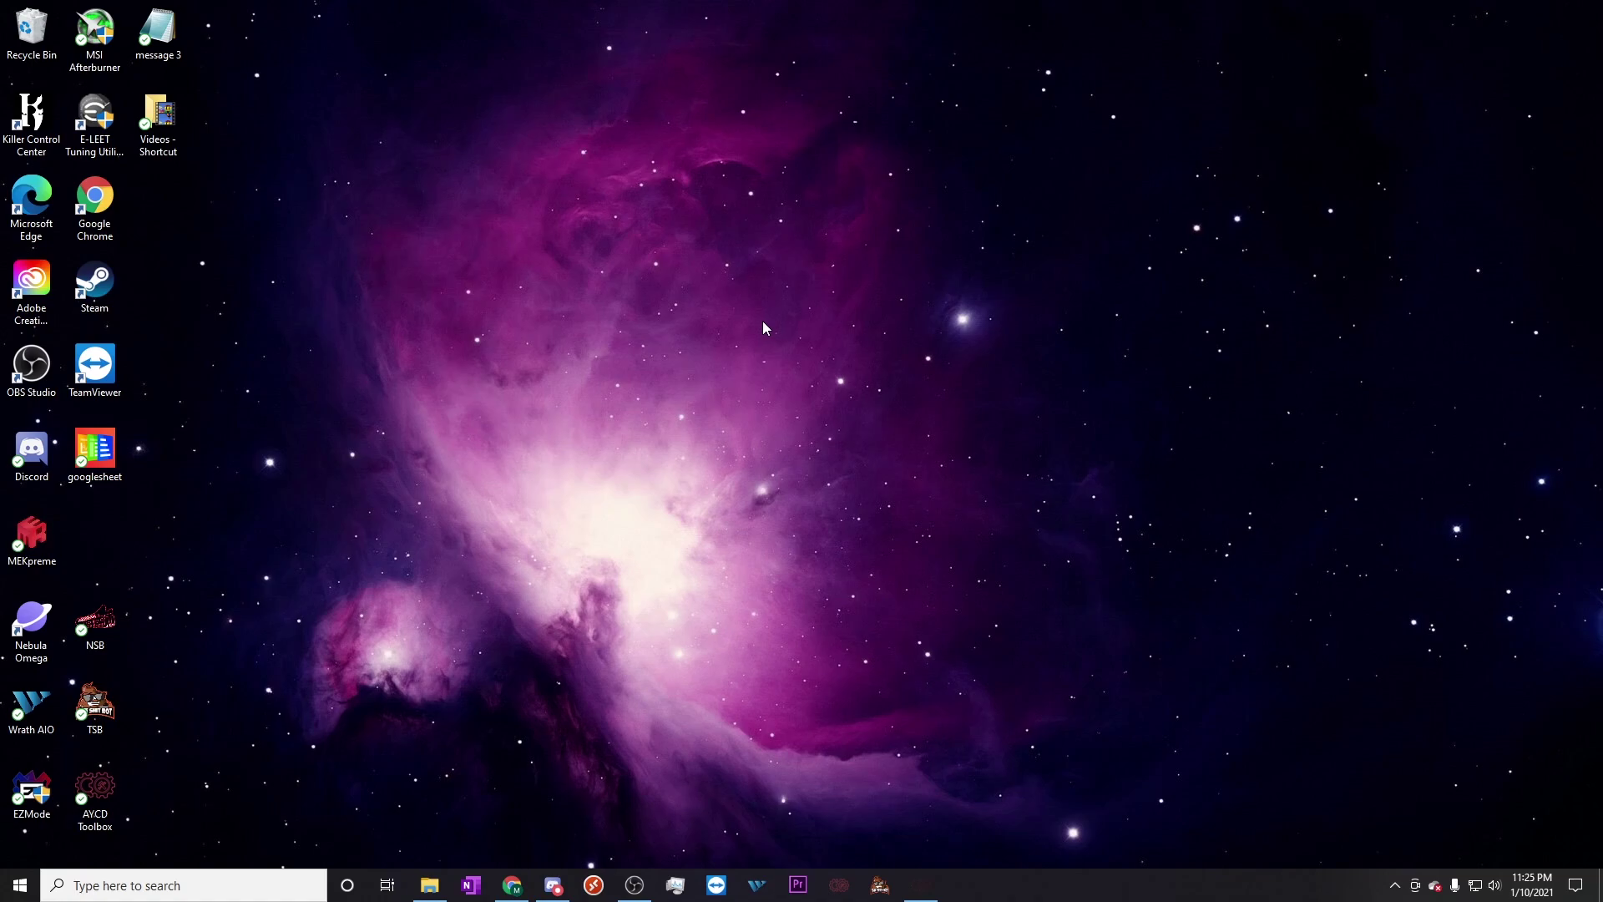
# Step: Open Chrome, search Google for "google domain" and open the Google Domains website from the results
pyautogui.click(512, 885)
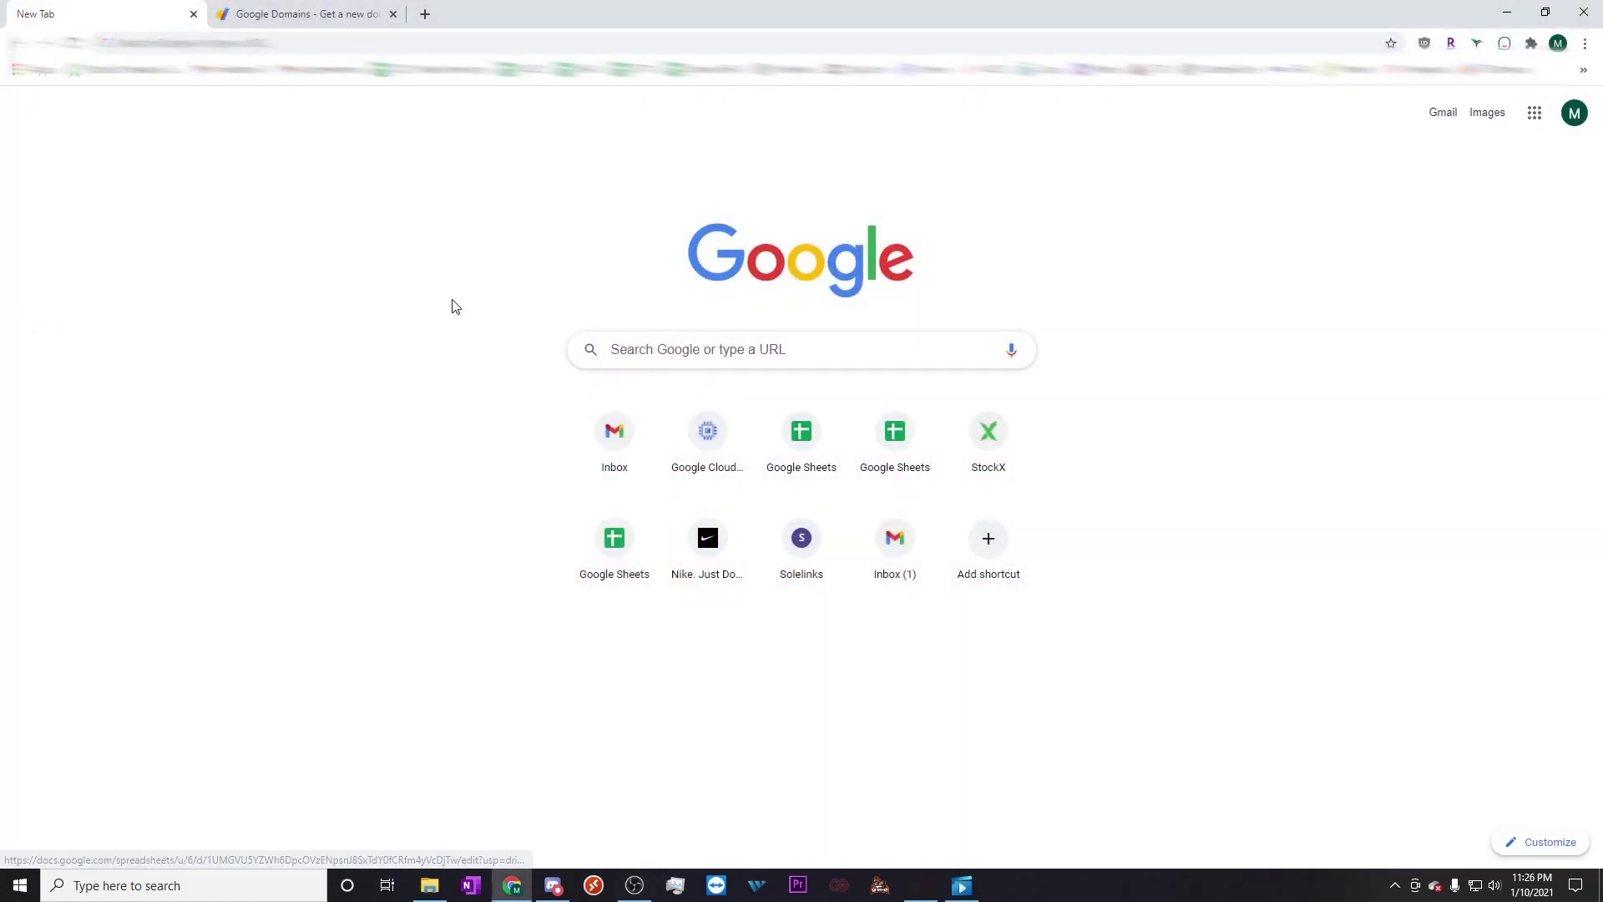
pyautogui.click(717, 346)
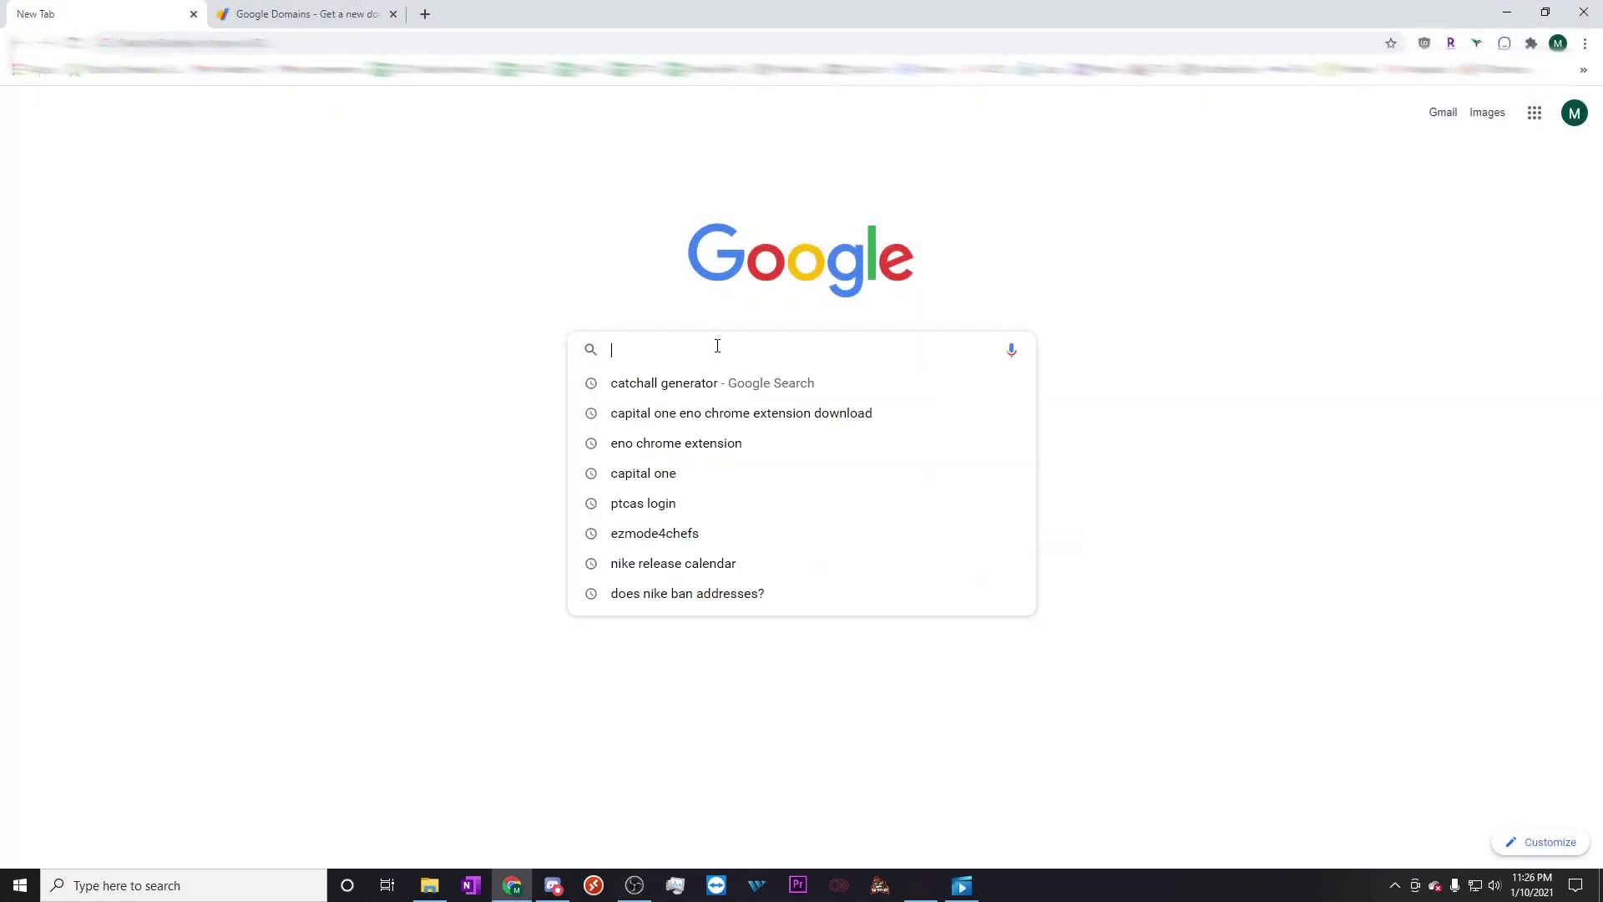
pyautogui.write('g')
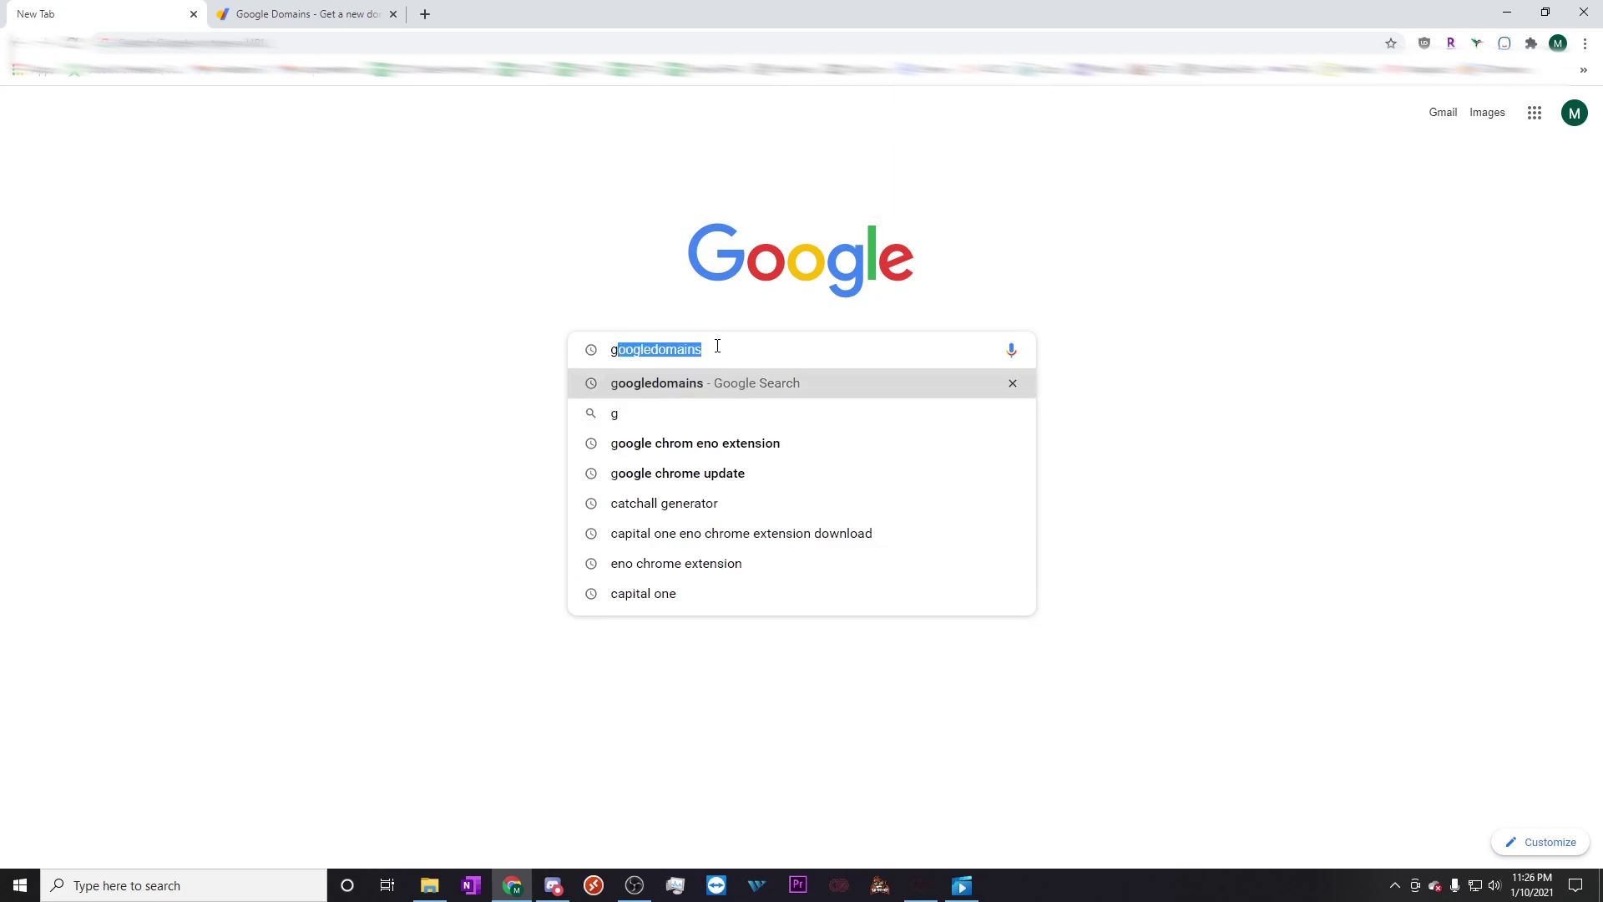
pyautogui.write('oogle domain')
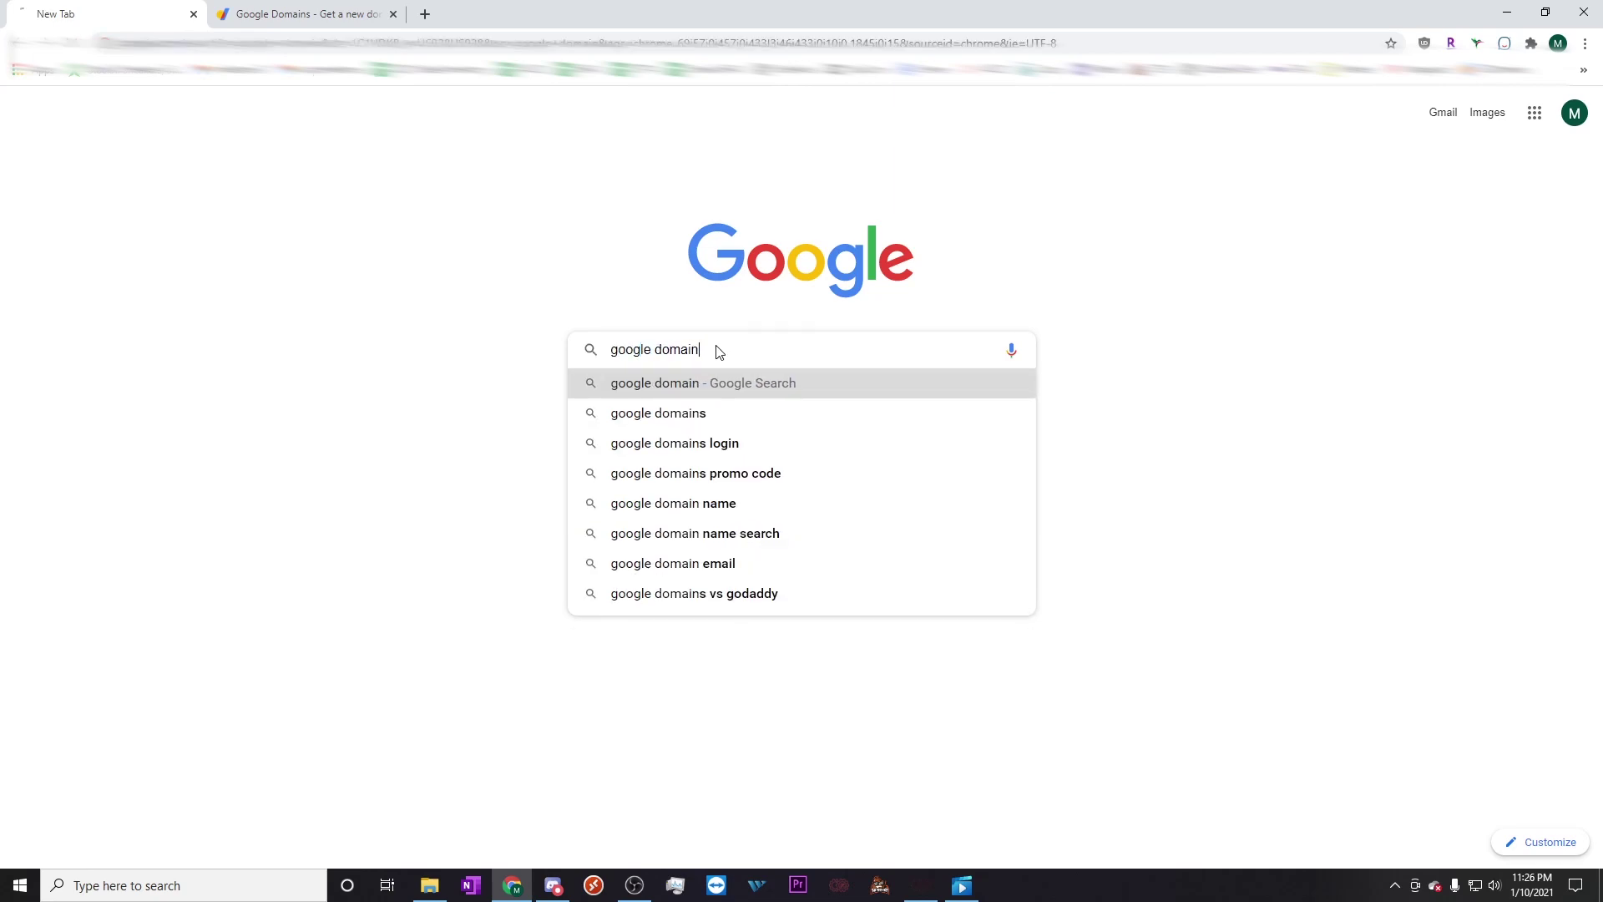
pyautogui.press('Return')
pyautogui.click(284, 355)
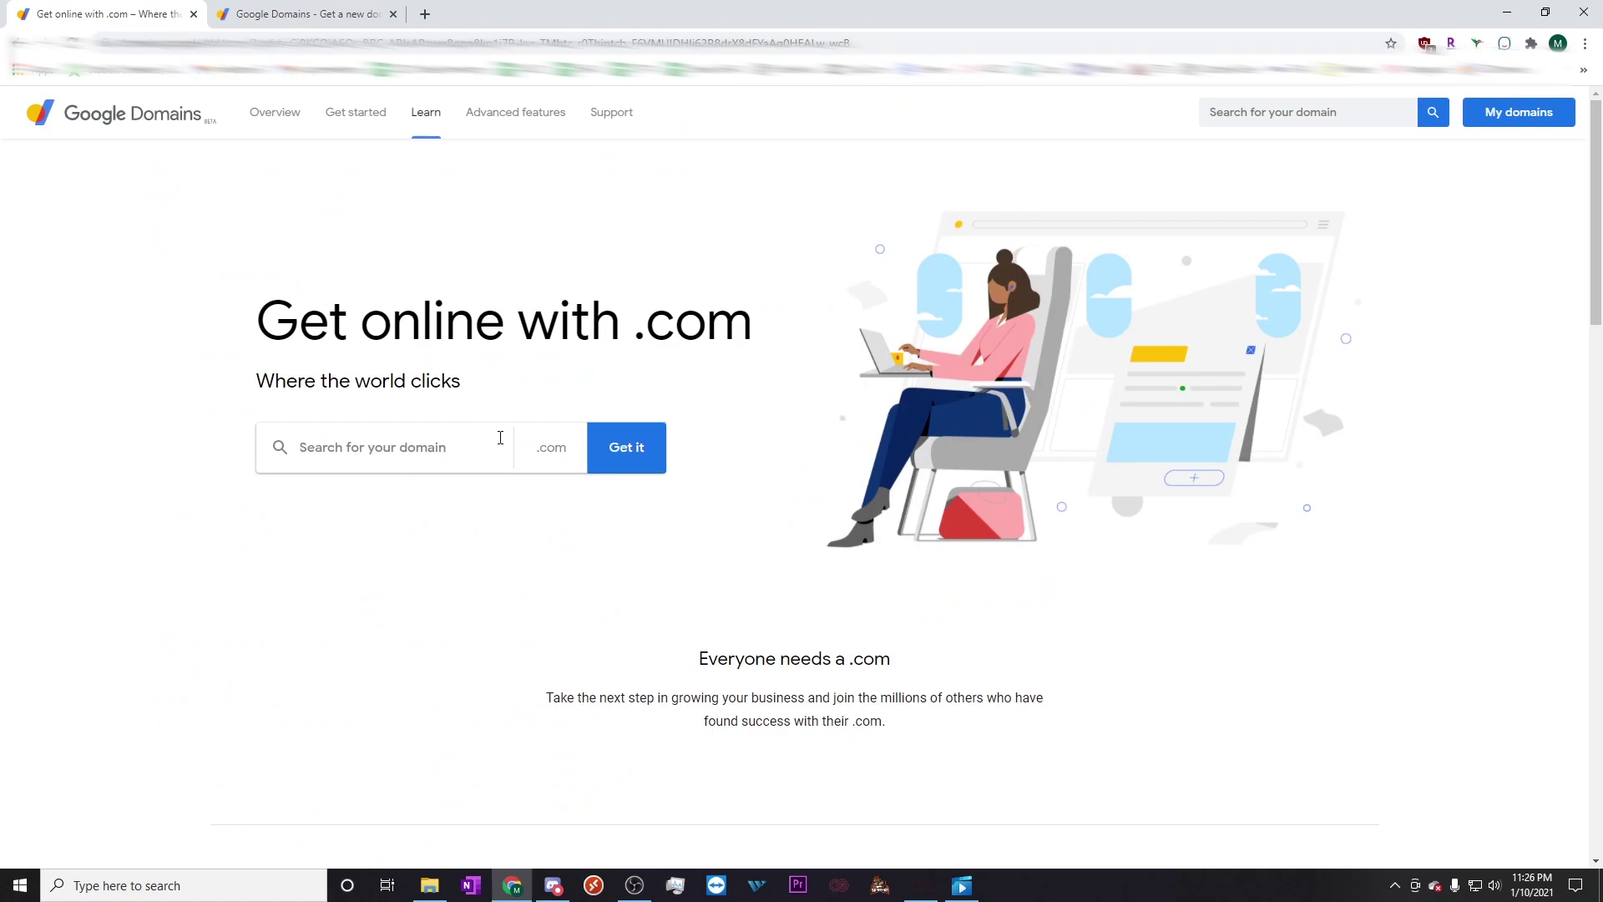
# Step: Look up the domain name mamiskitchenio with the .com ending and open the cart containing it
pyautogui.click(322, 466)
pyautogui.write('mamiskitchenio')
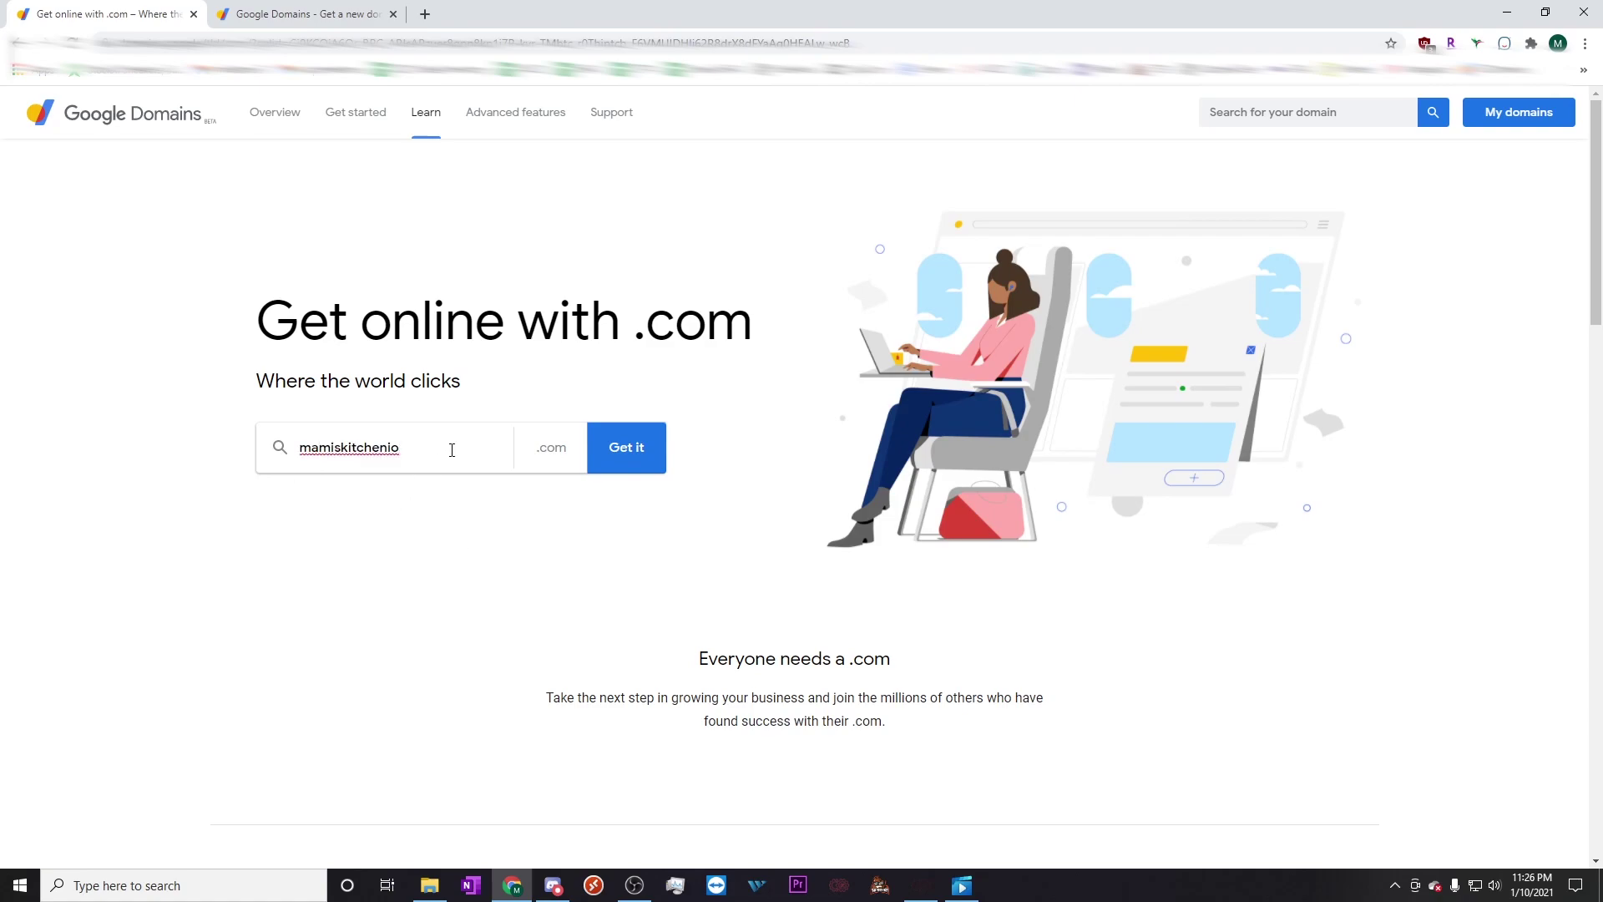
pyautogui.click(612, 453)
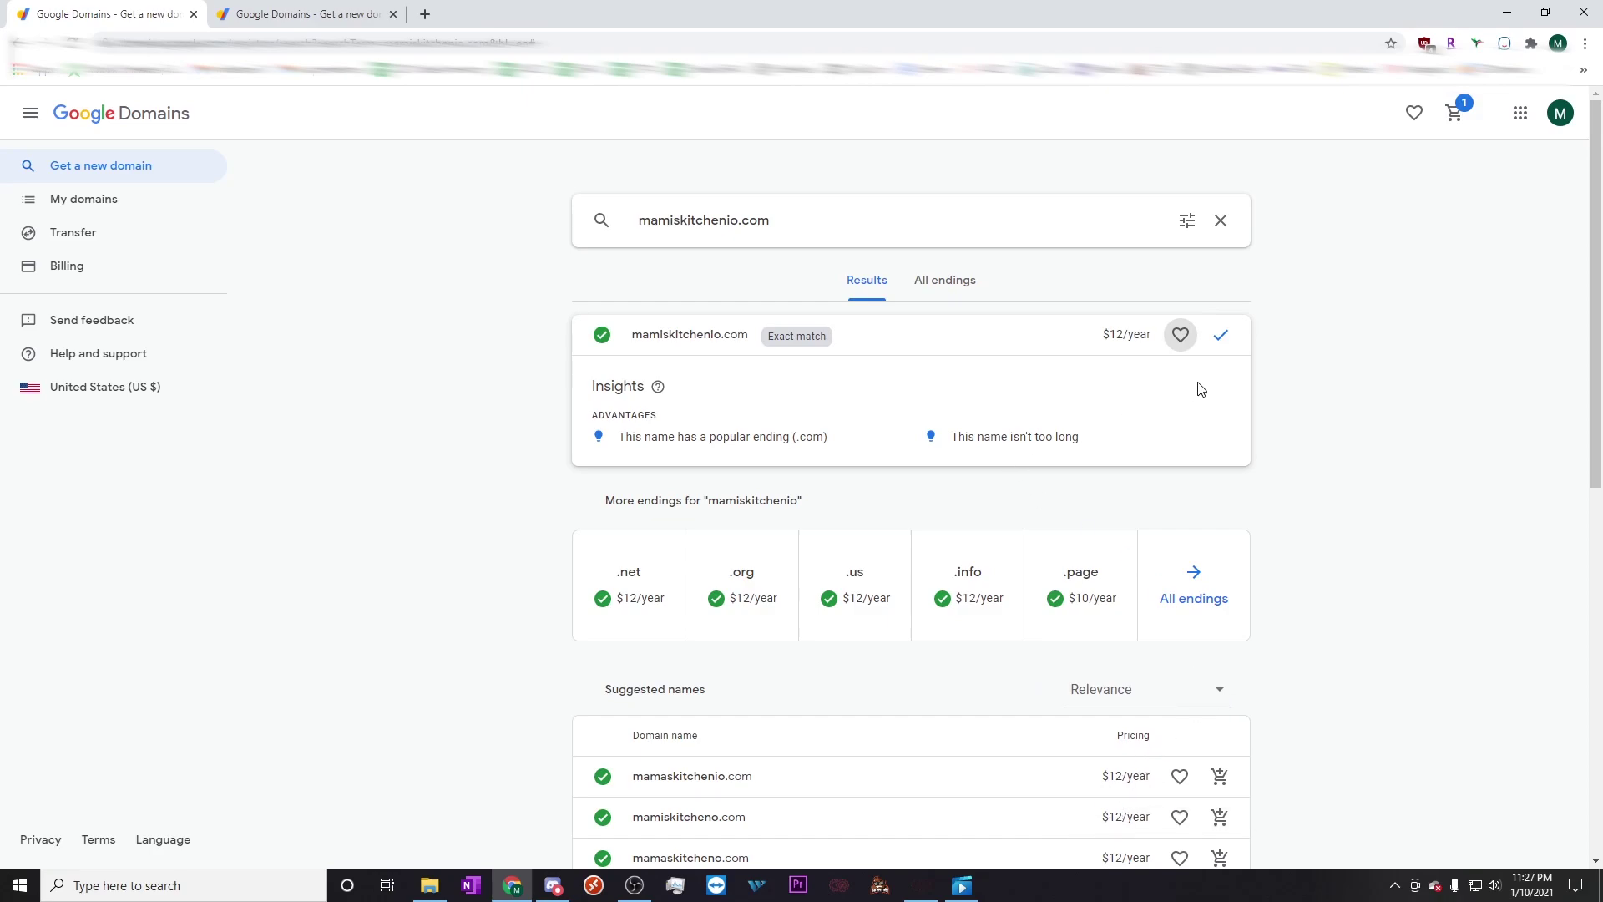
pyautogui.click(1454, 113)
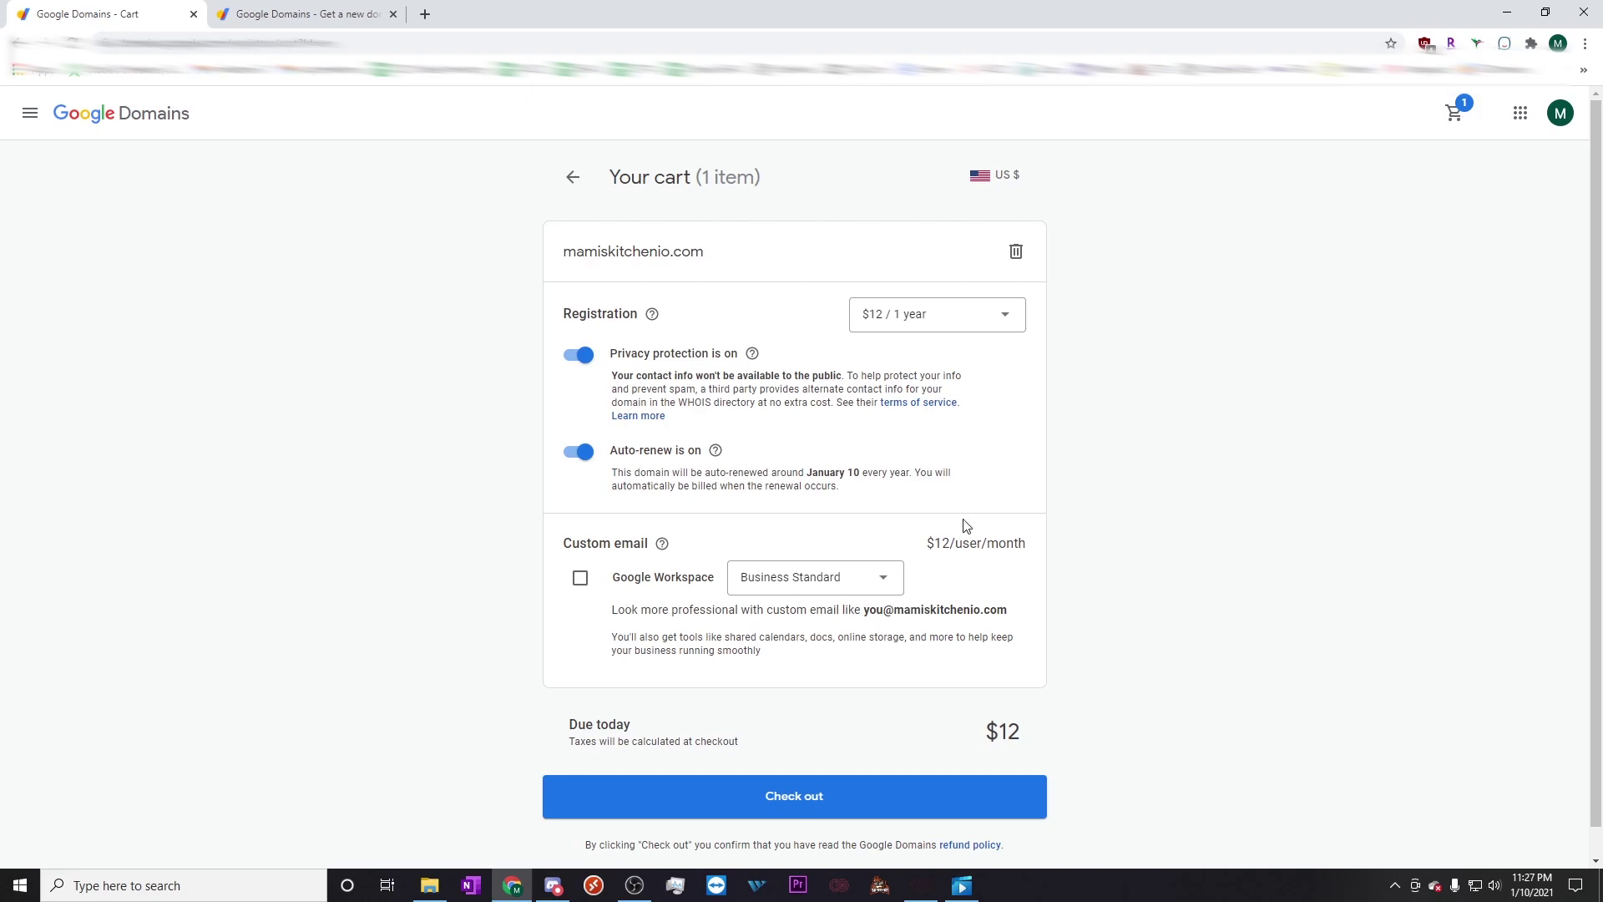
pyautogui.scroll(-1, 777, 659)
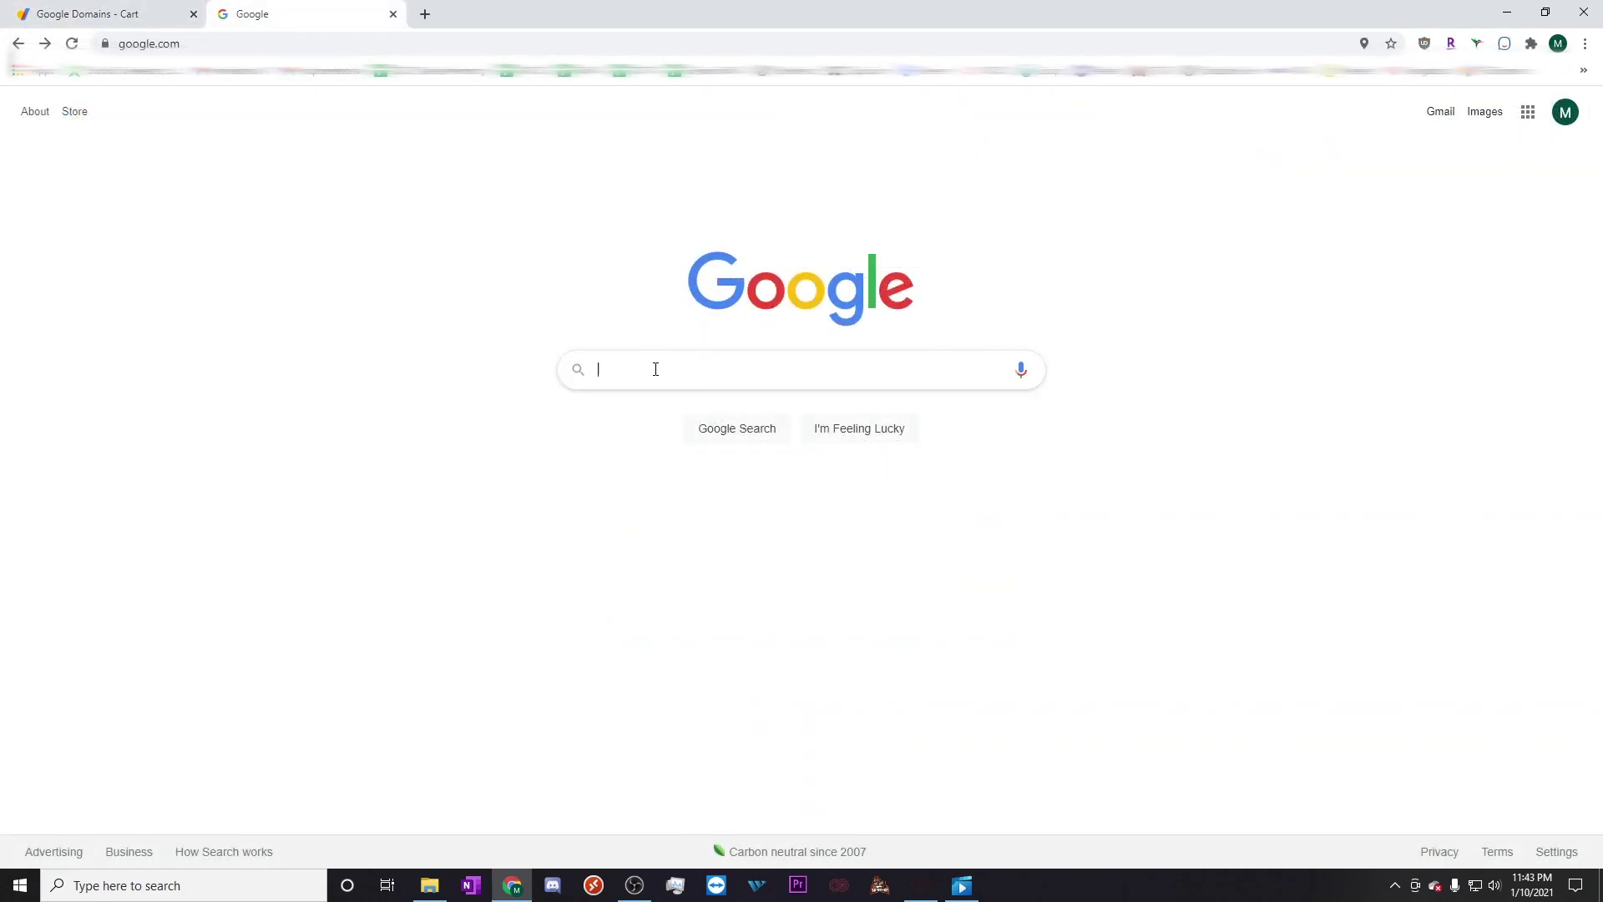
# Step: Search Google for "google domain forwarding" and read through the Google Domains Help article on forwarding a domain
pyautogui.write('google ')
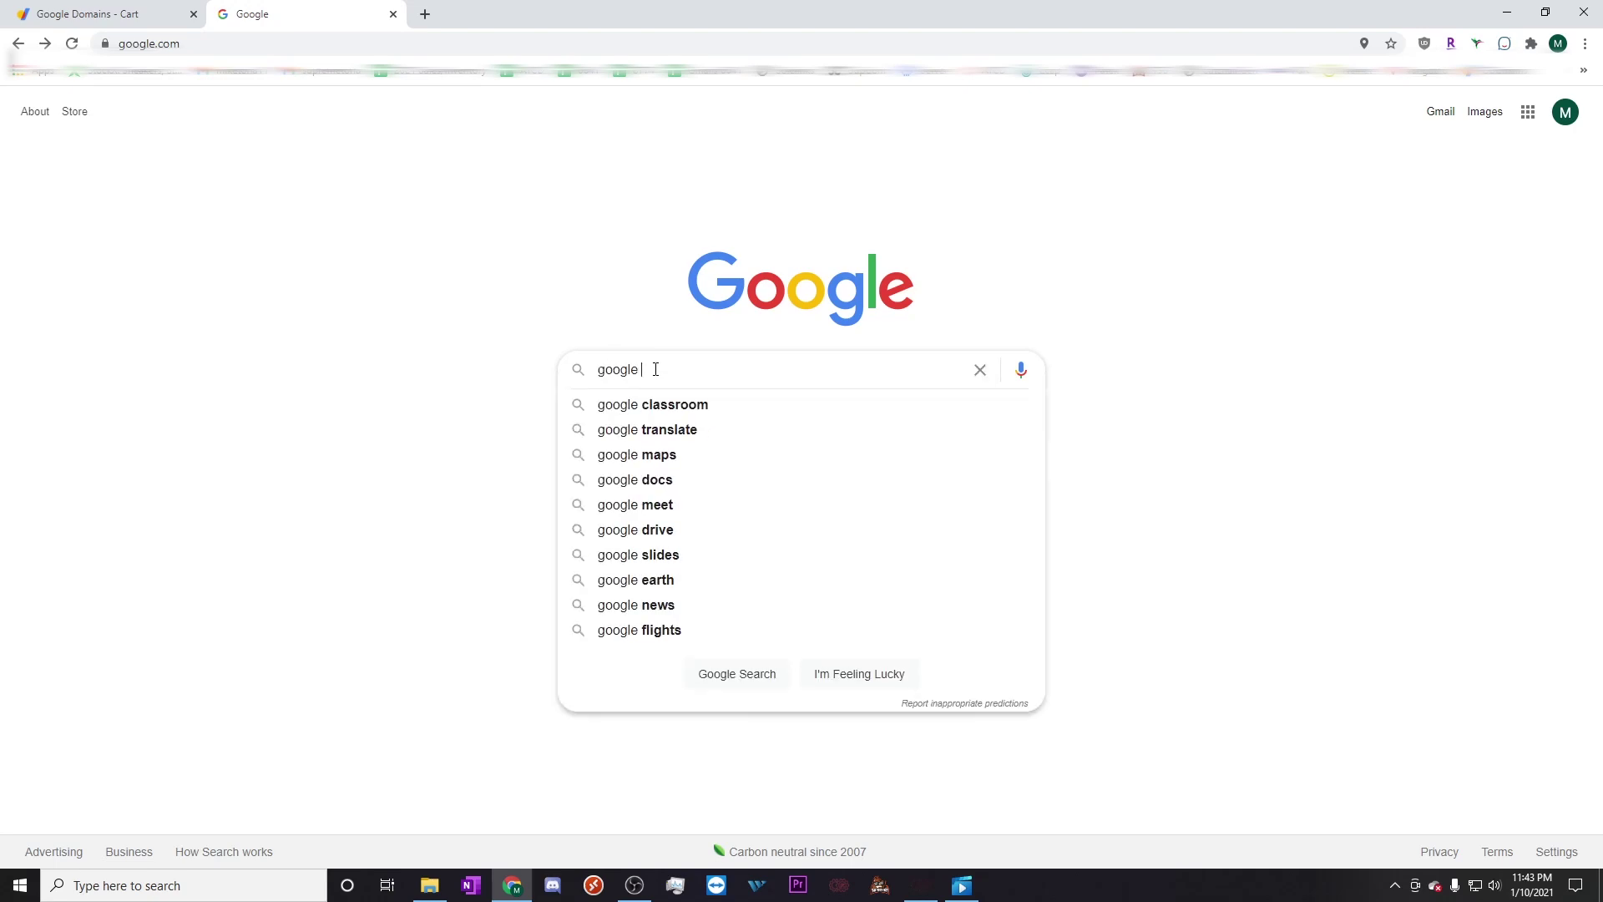
pyautogui.write('domain forwarding')
pyautogui.press('Return')
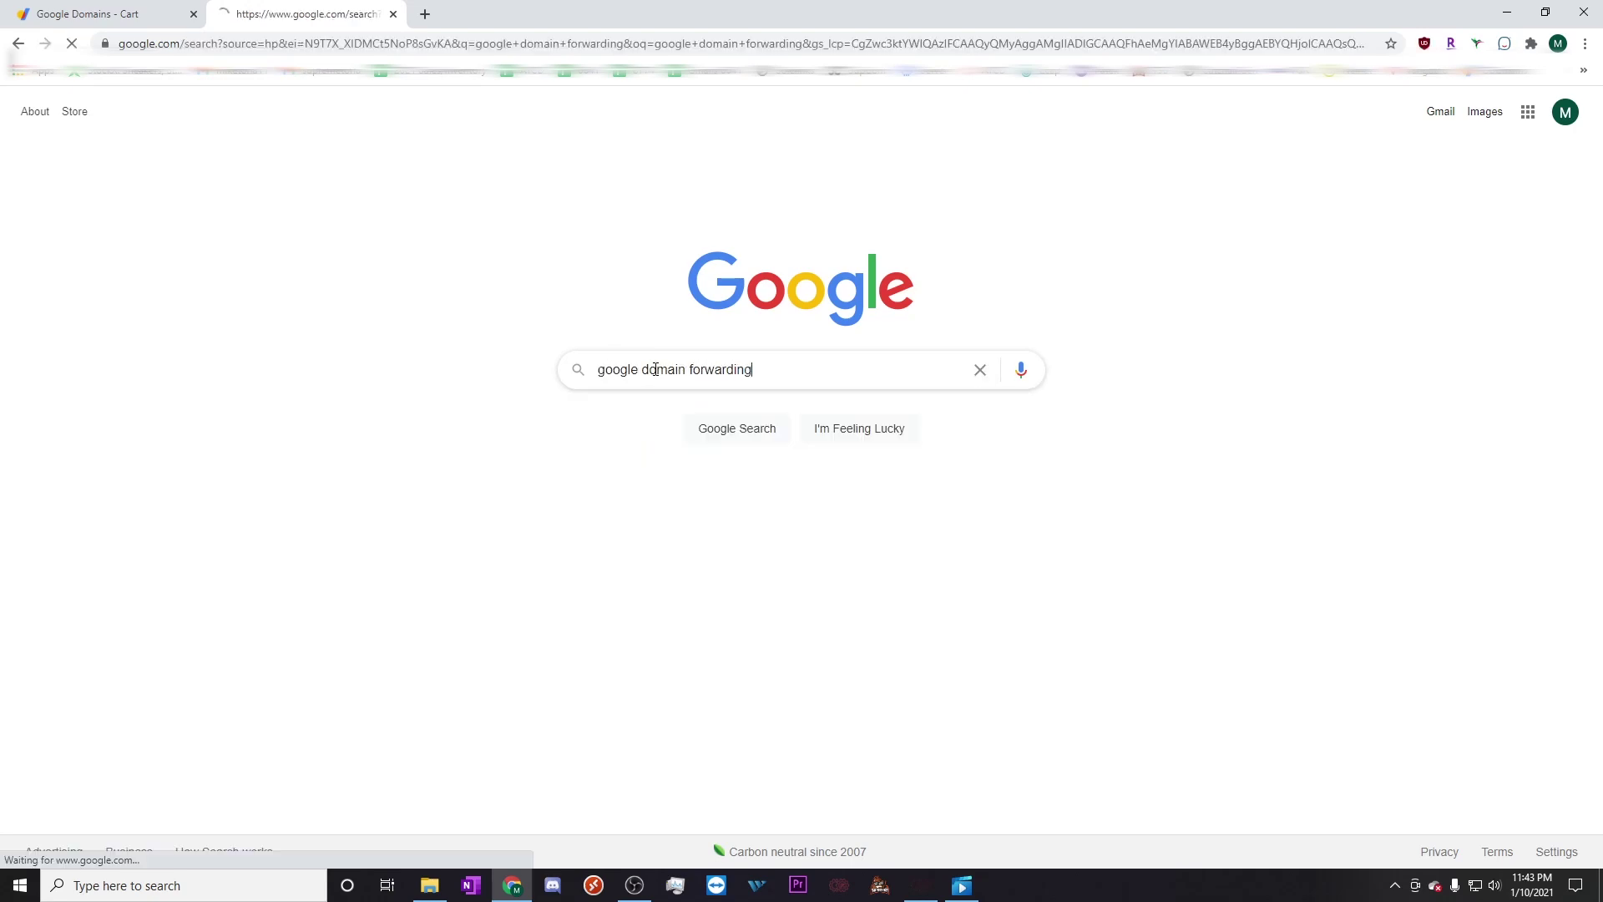
pyautogui.click(333, 261)
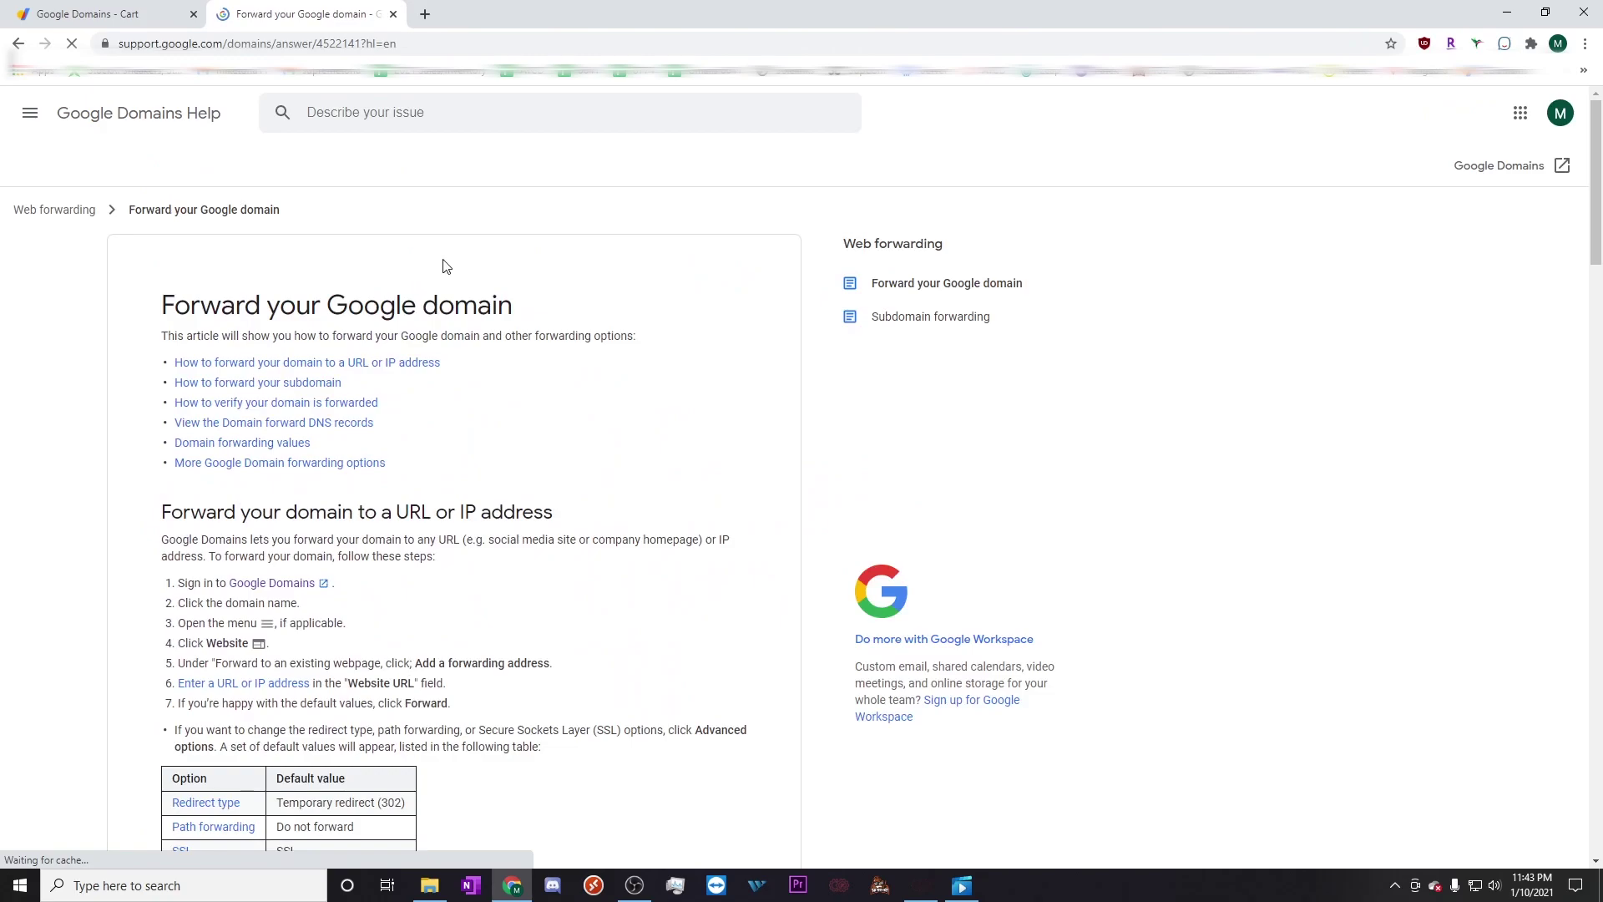
pyautogui.scroll(-1, 271, 566)
pyautogui.scroll(-3, 272, 566)
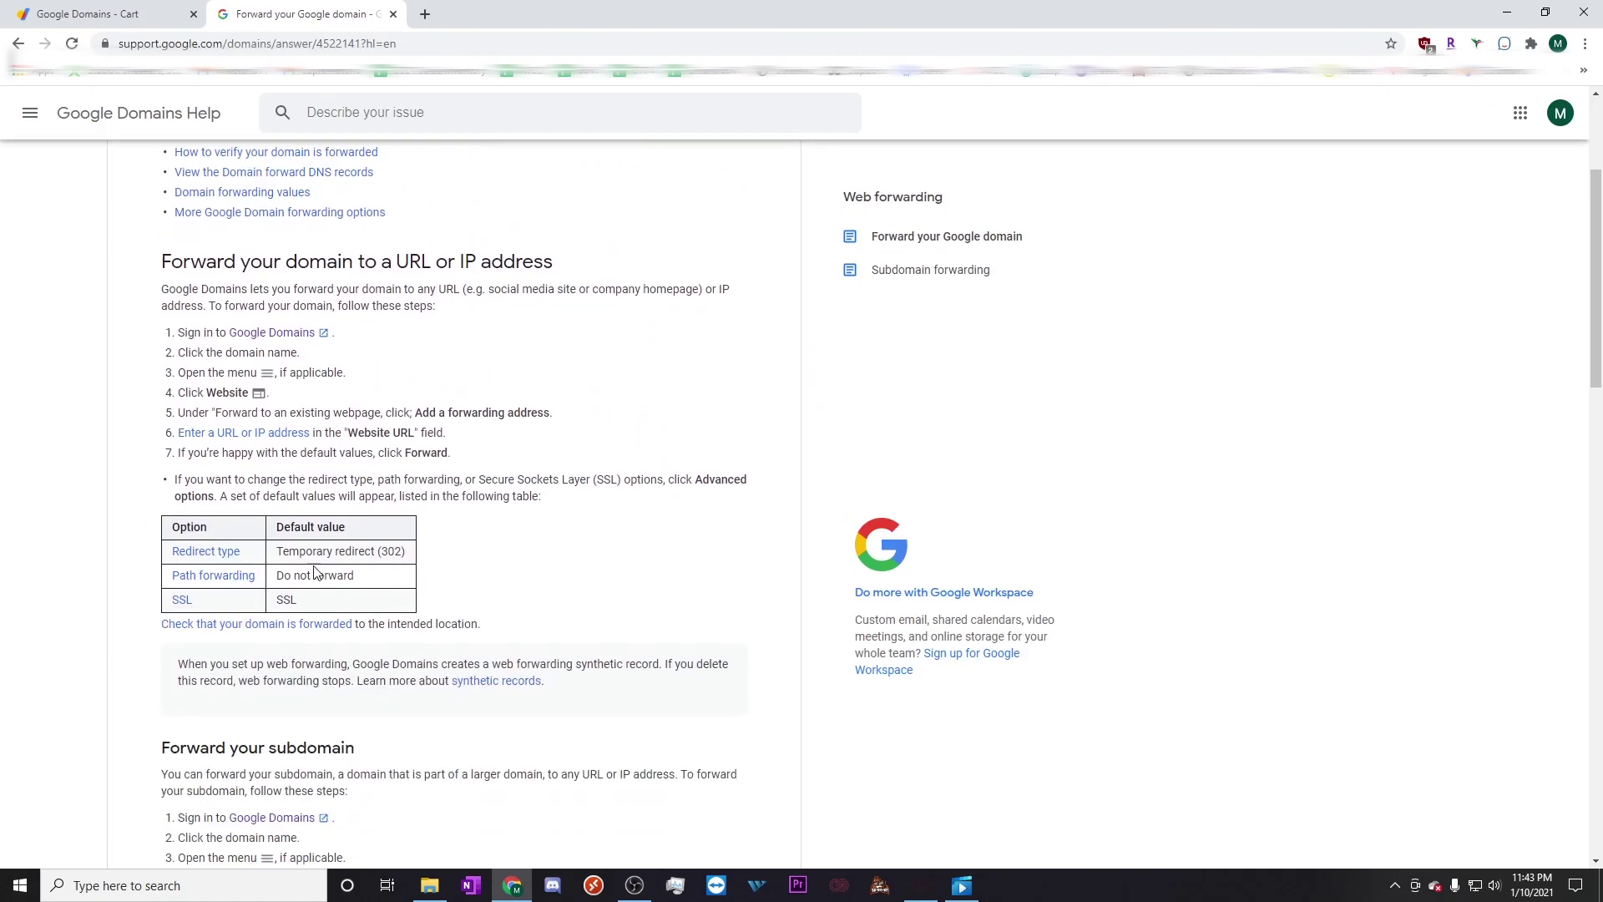
pyautogui.scroll(-10, 243, 561)
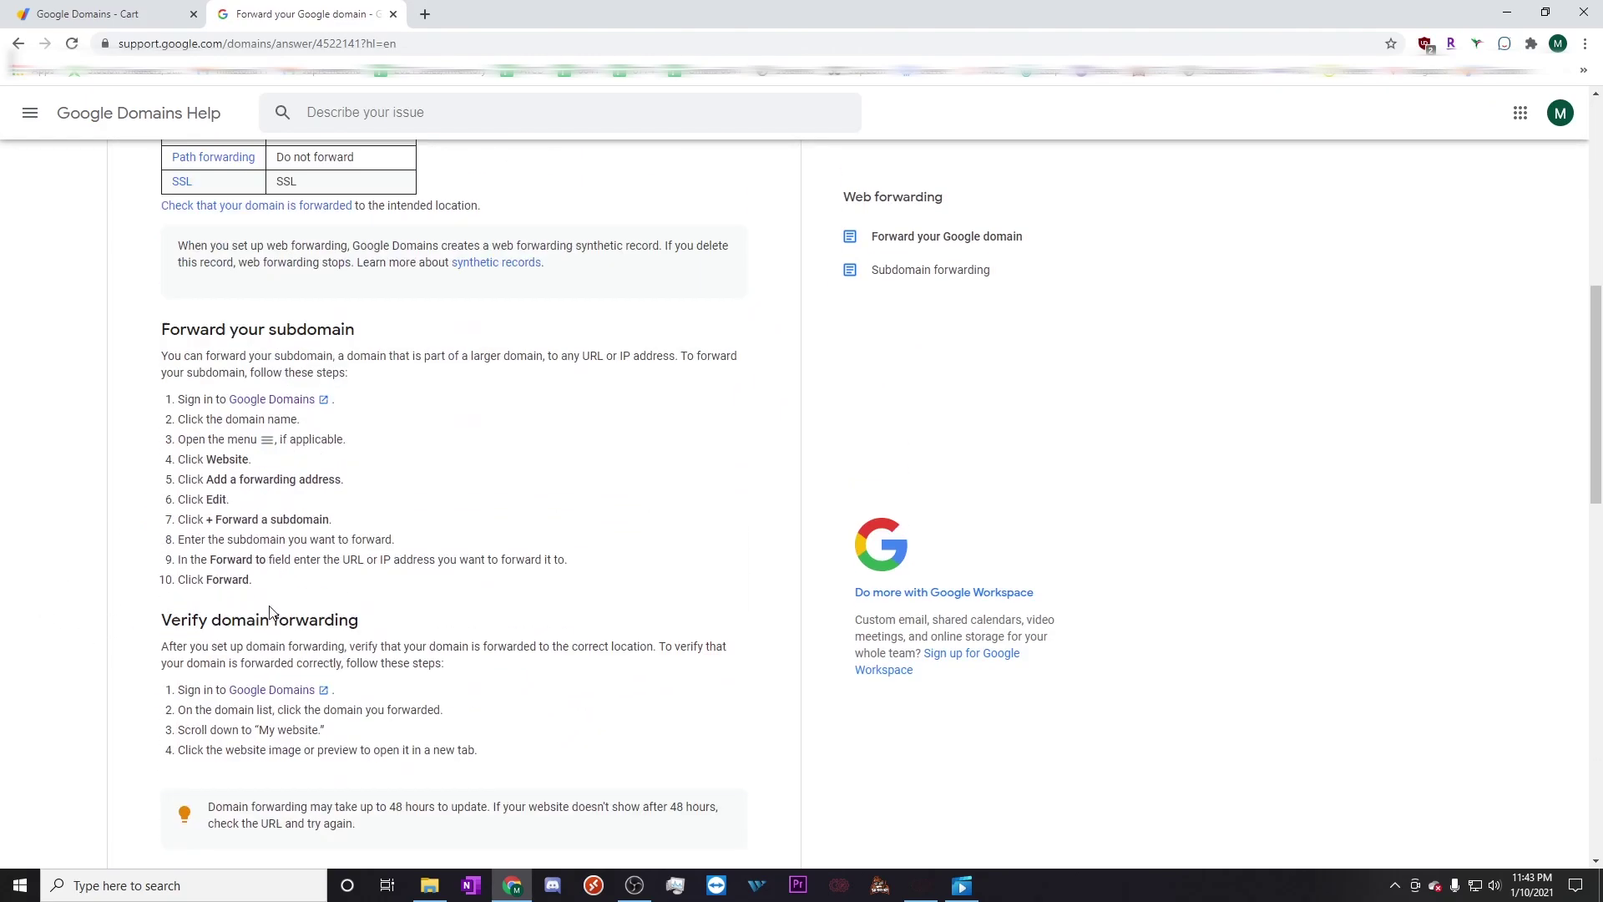
pyautogui.scroll(-1, 243, 560)
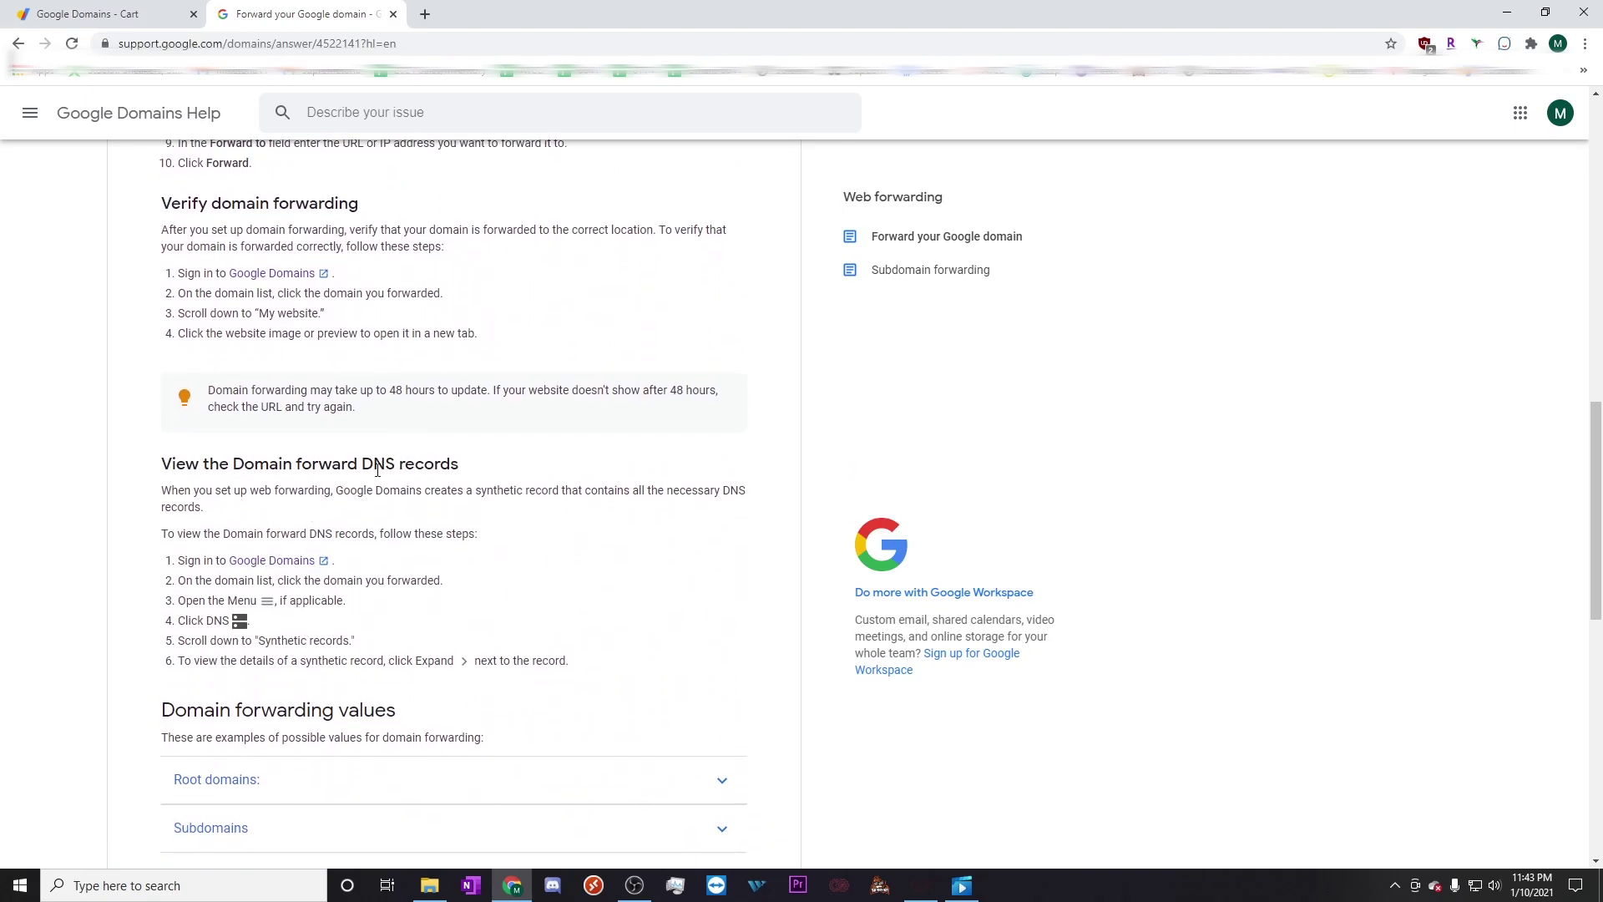
# Step: Open Google Domains from the help article and view the Email forward record's setting from the domain's DNS page
pyautogui.click(266, 561)
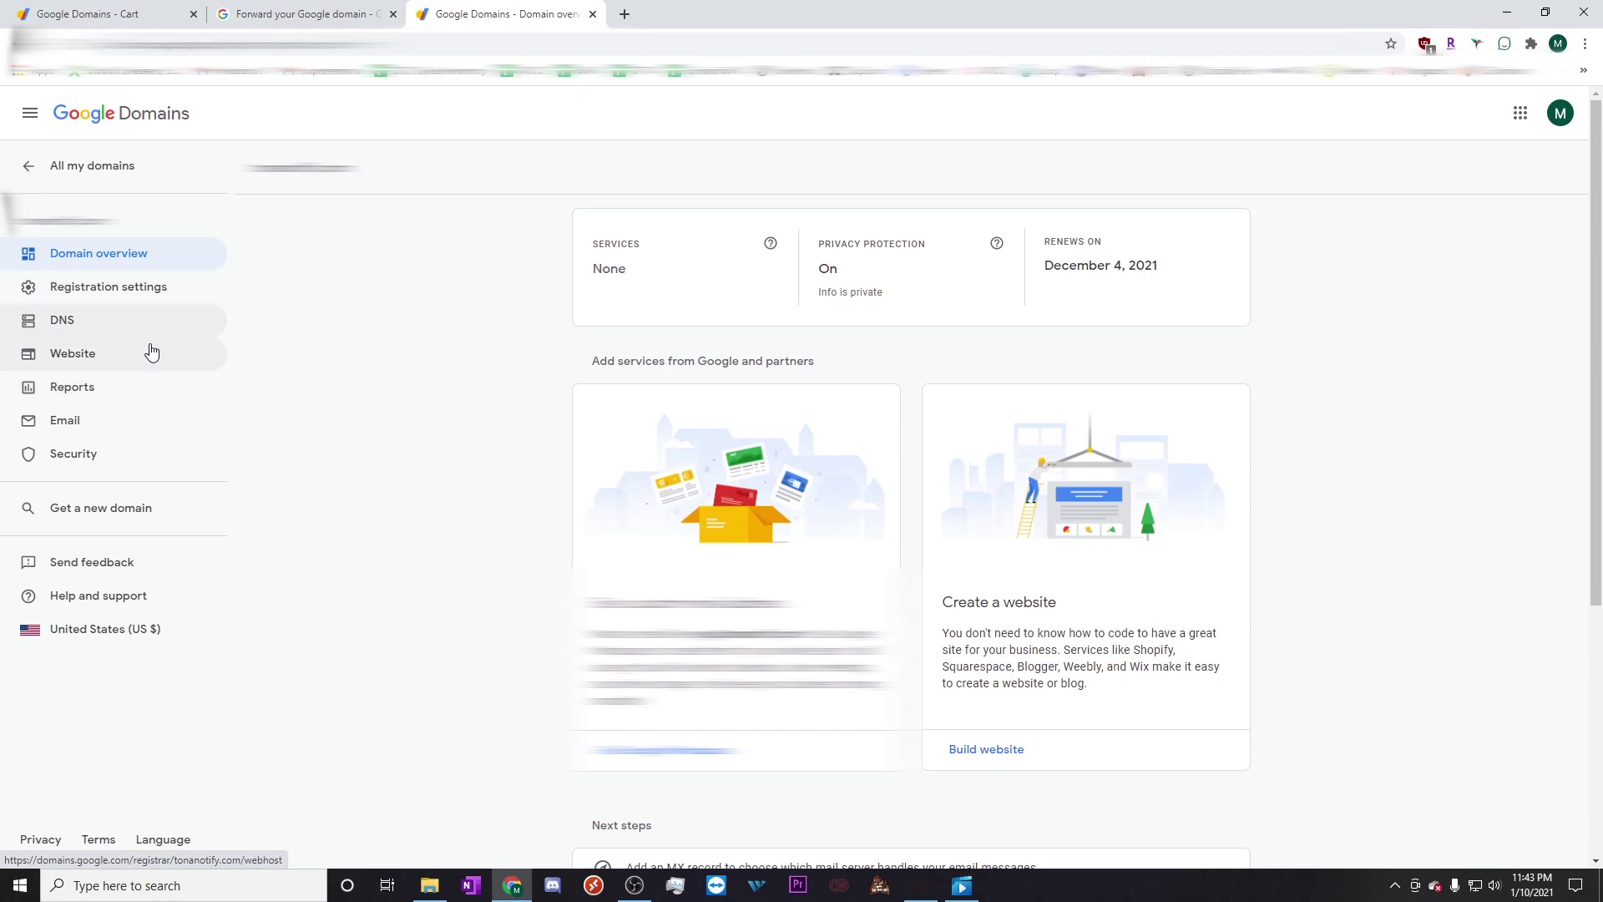
pyautogui.click(71, 330)
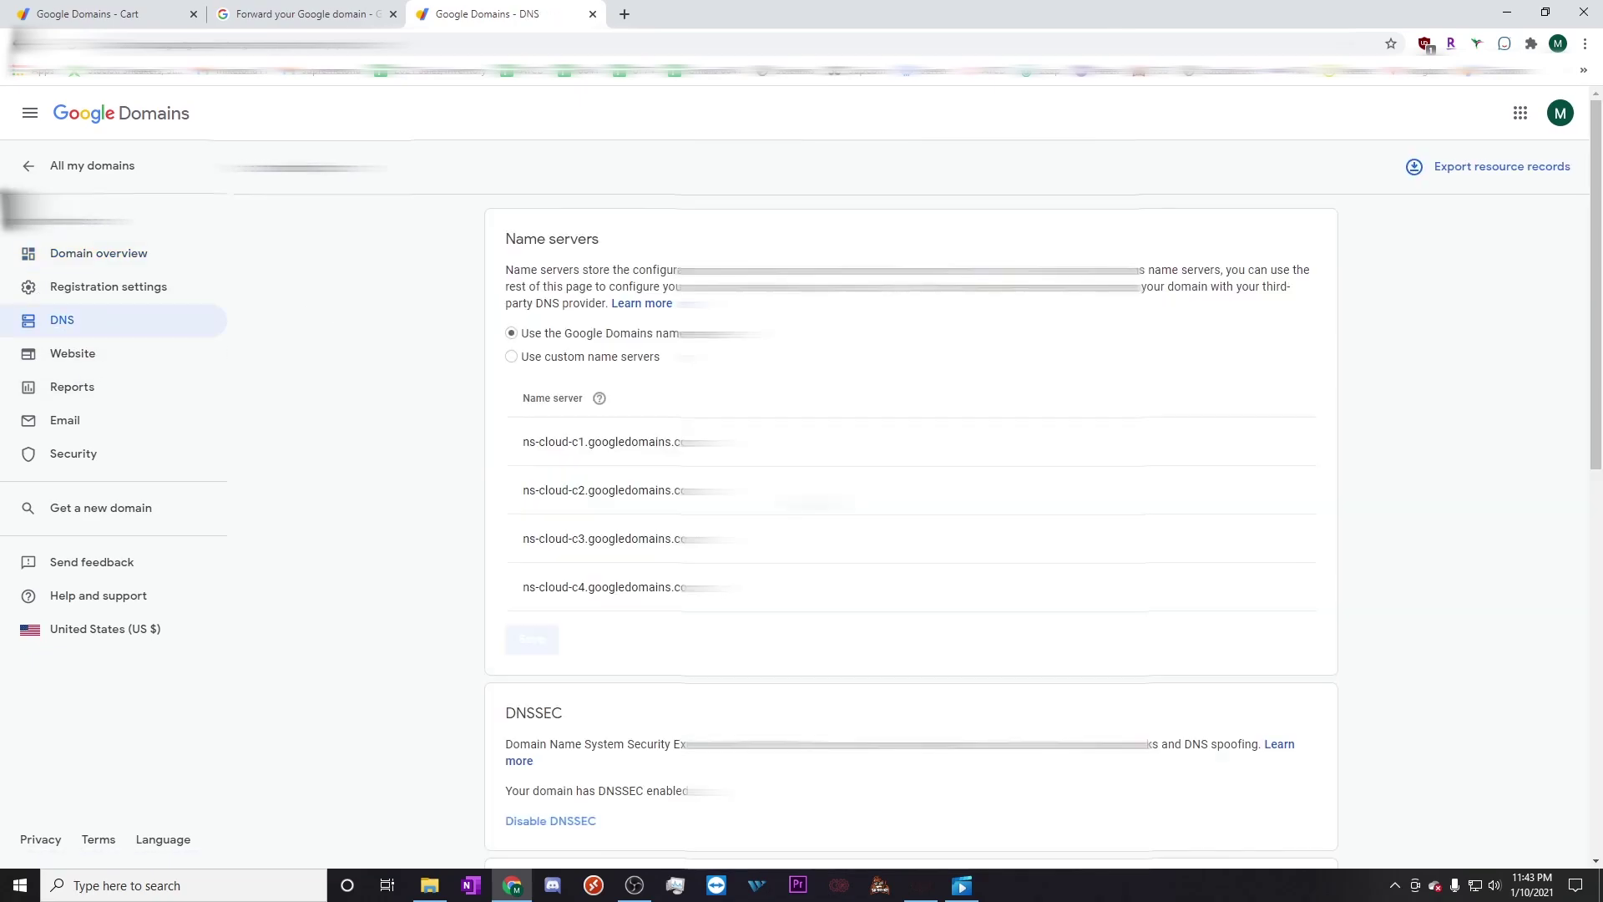
pyautogui.scroll(-10, 584, 480)
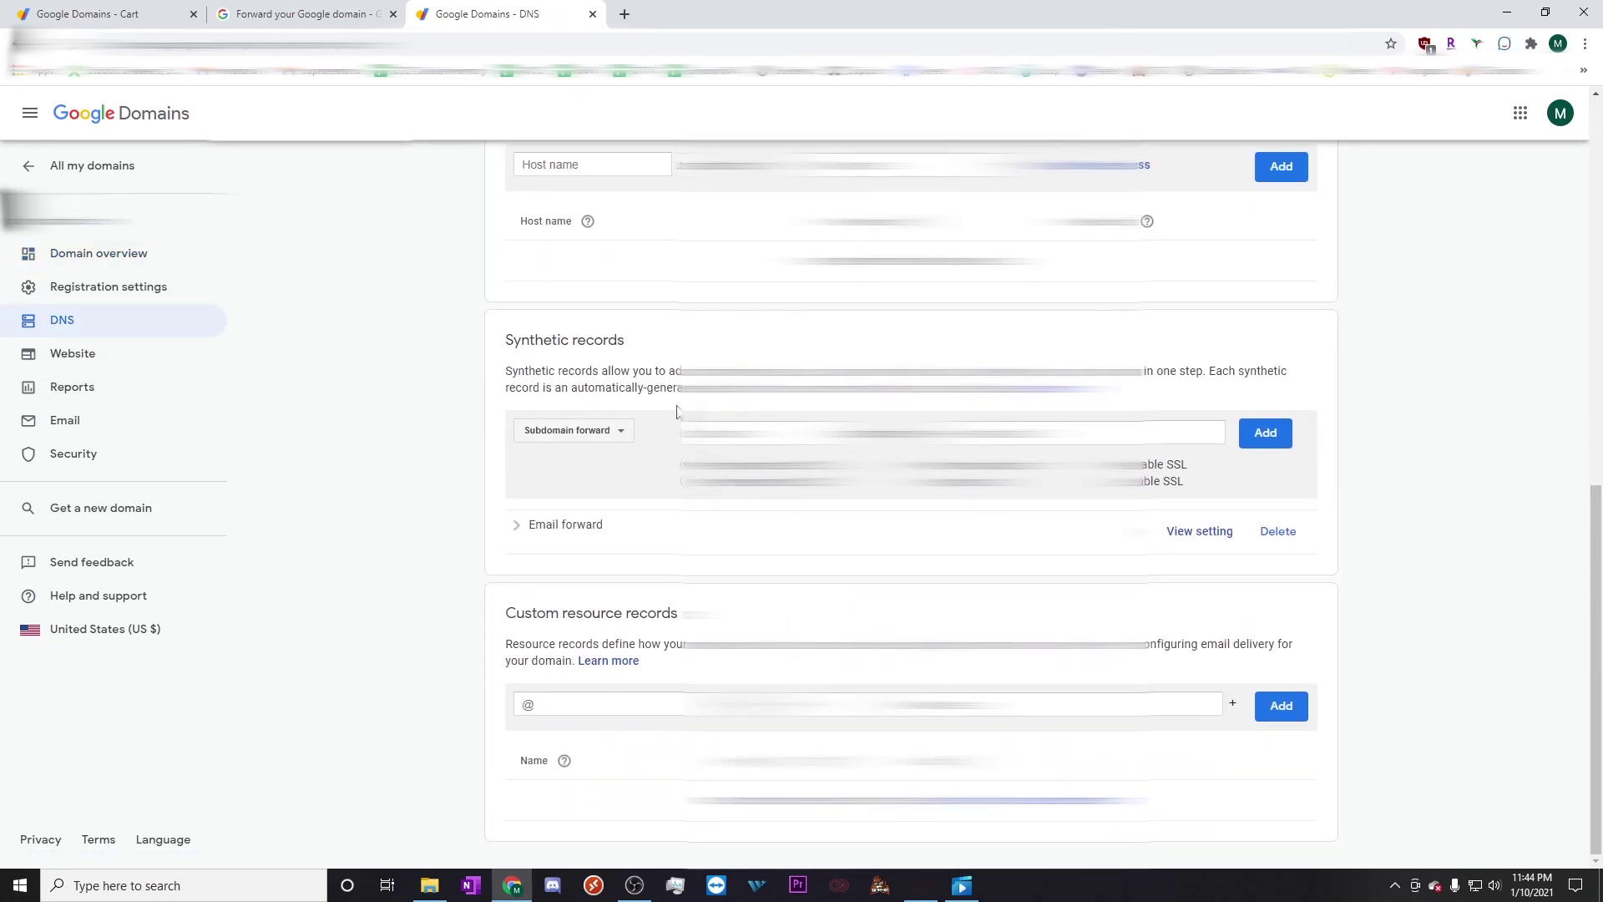
pyautogui.click(1195, 534)
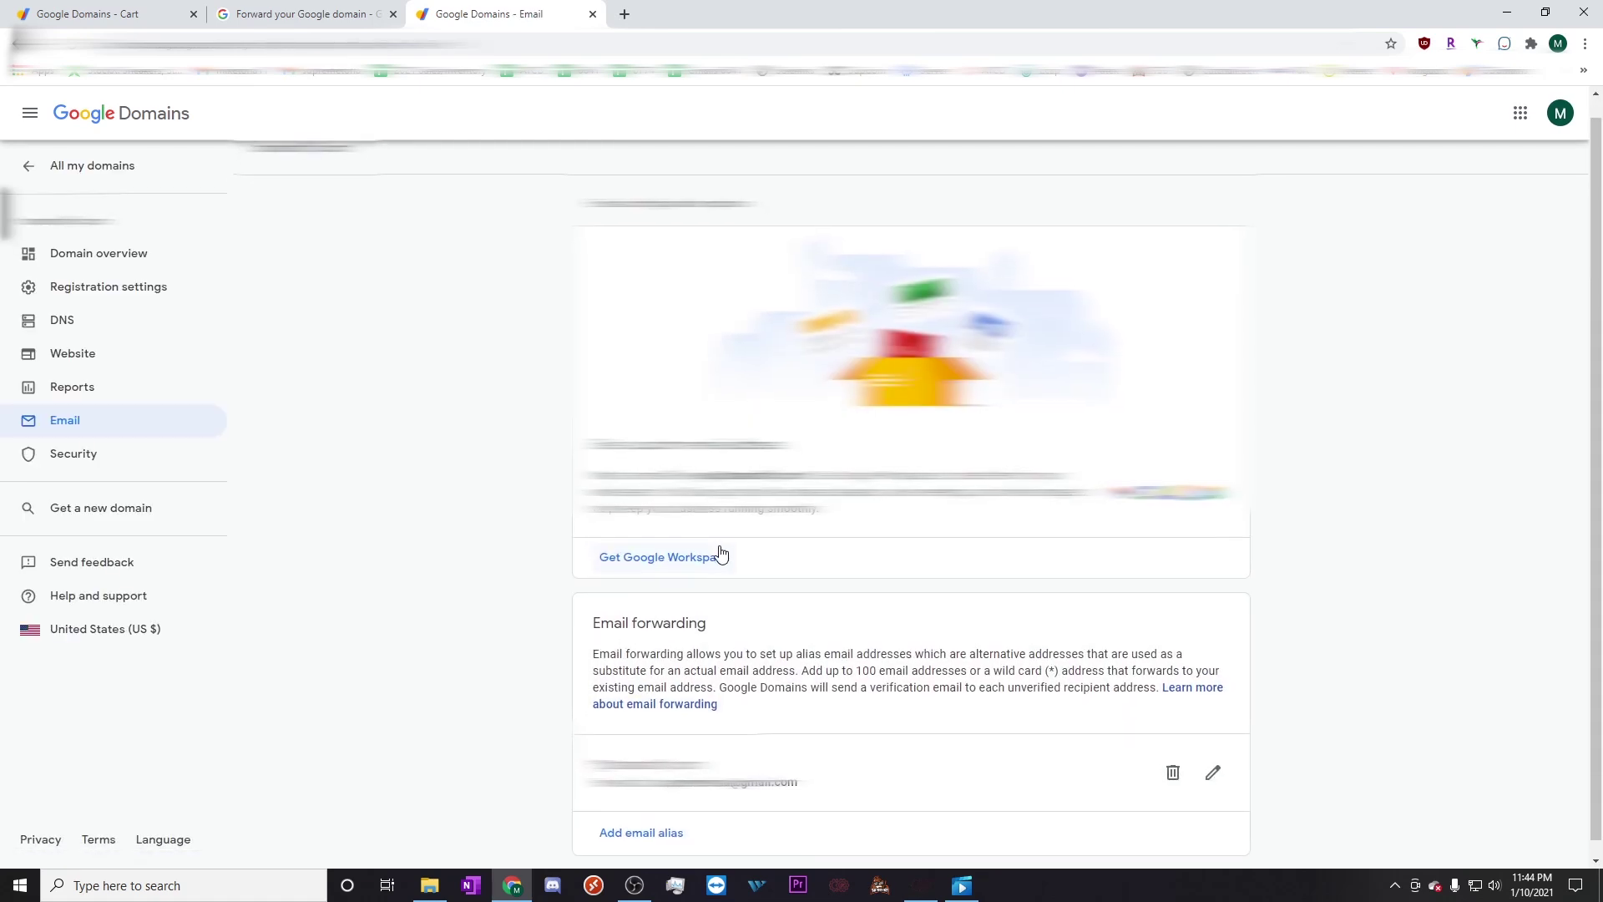
# Step: Examine the email forwarding description, especially the wild card (*) address and recipient verification, and the existing alias entry
pyautogui.moveTo(591, 614); pyautogui.dragTo(726, 615)
pyautogui.moveTo(991, 656); pyautogui.dragTo(1062, 660)
pyautogui.click(1036, 656)
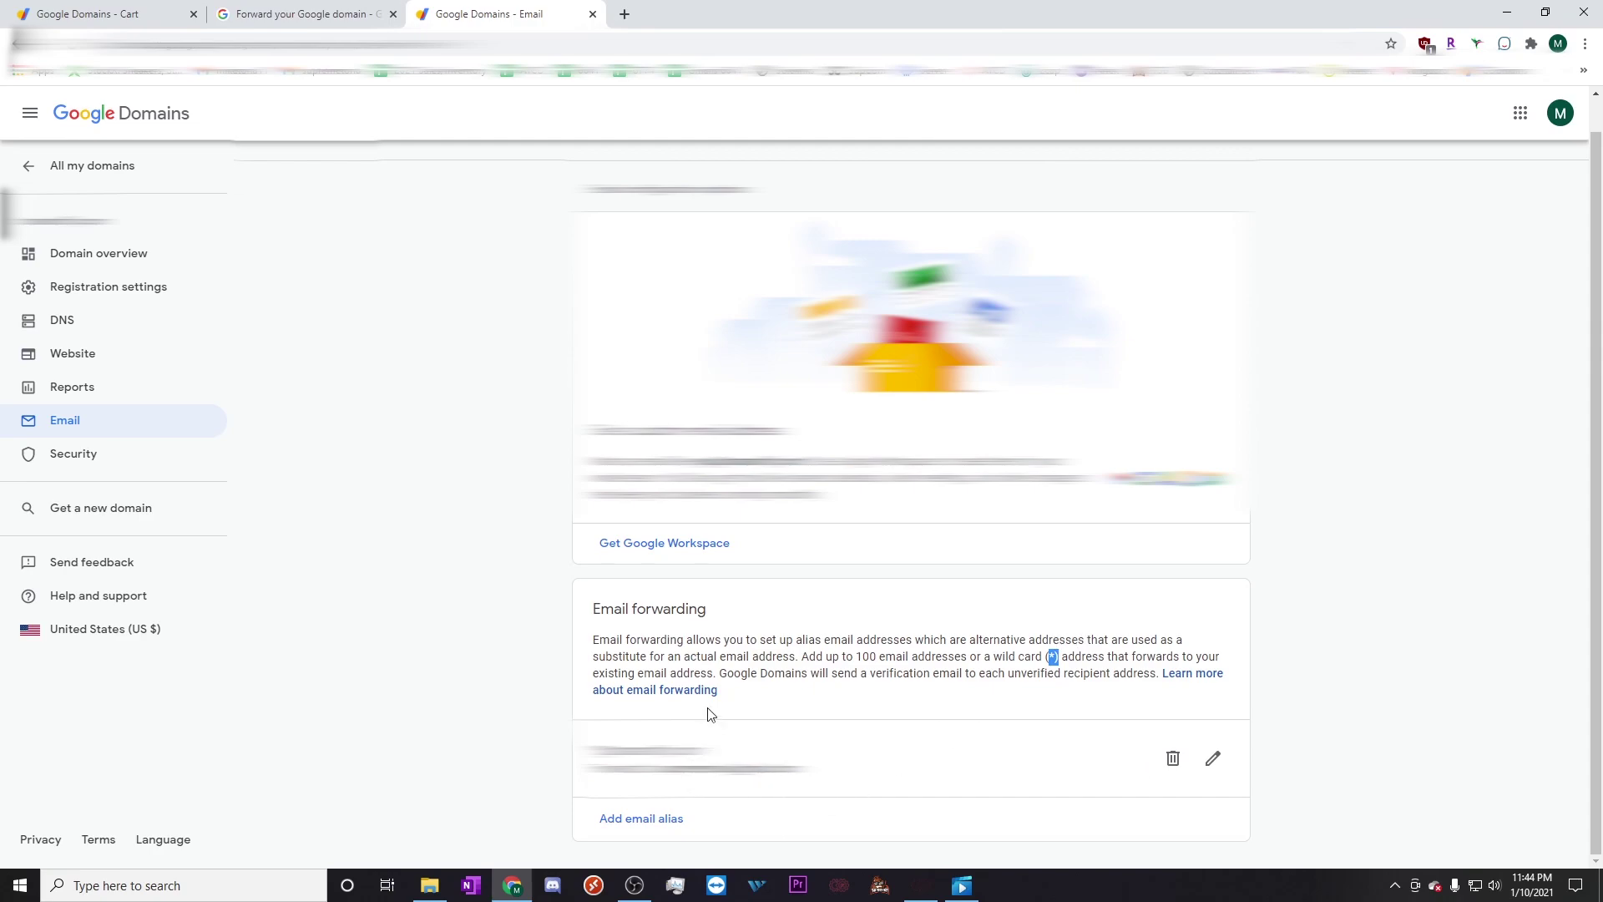
pyautogui.moveTo(869, 673); pyautogui.dragTo(876, 673)
pyautogui.moveTo(598, 750); pyautogui.dragTo(735, 749)
# Step: Edit the existing email alias with a wildcard (*) alias at mamiskitchenio.com and fill in the recipient's e-mail address
pyautogui.click(1213, 758)
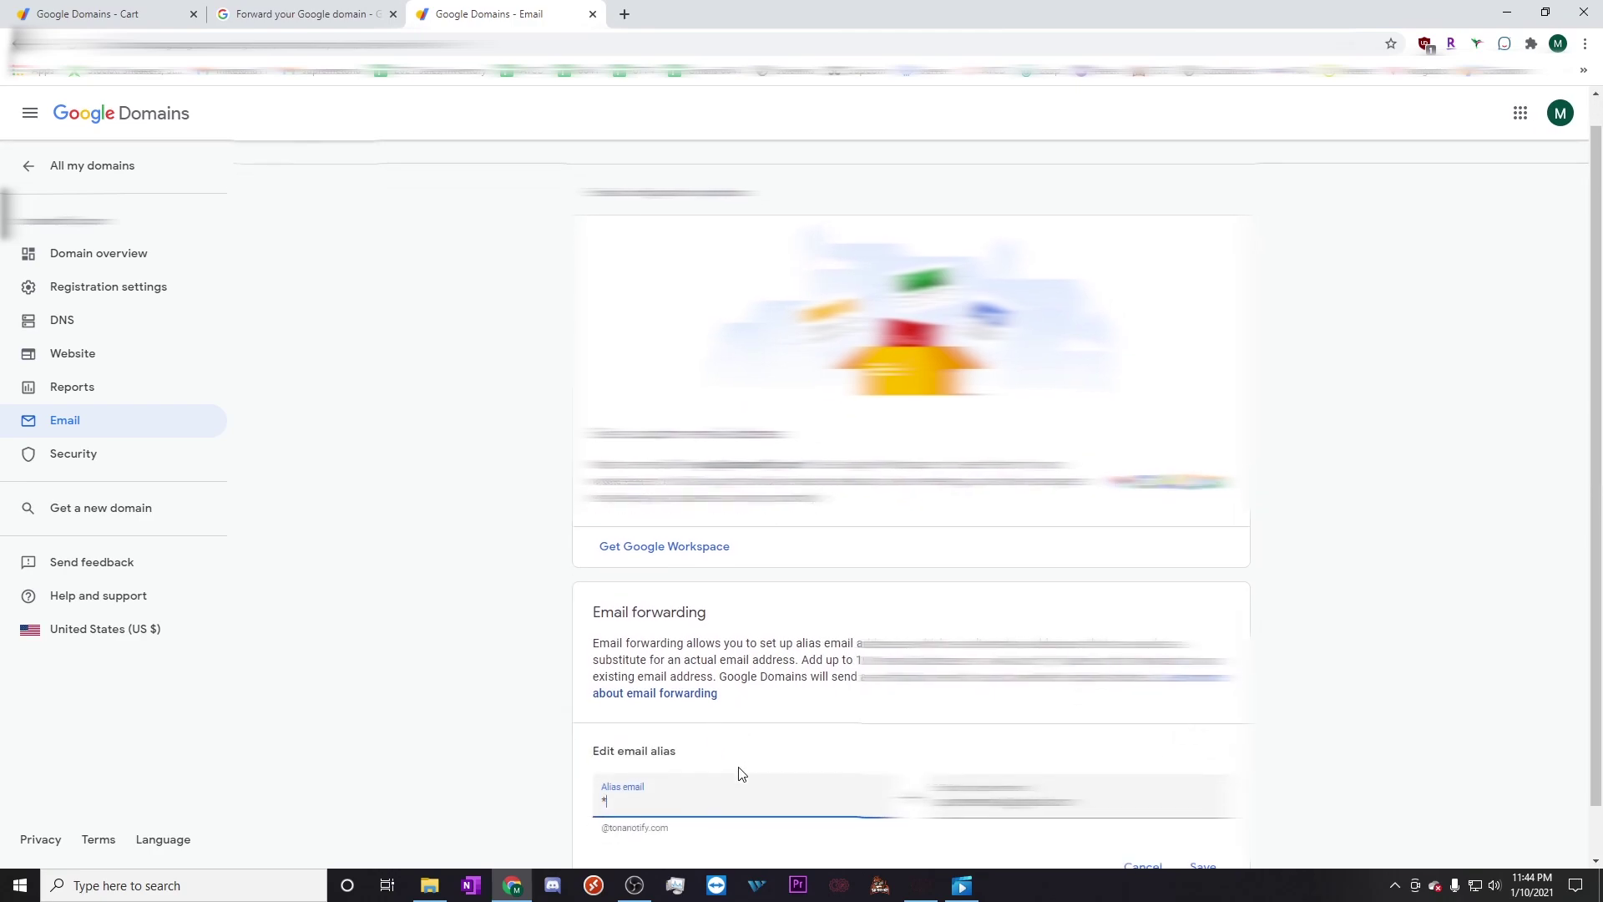
pyautogui.write('mamiskitchenio.com')
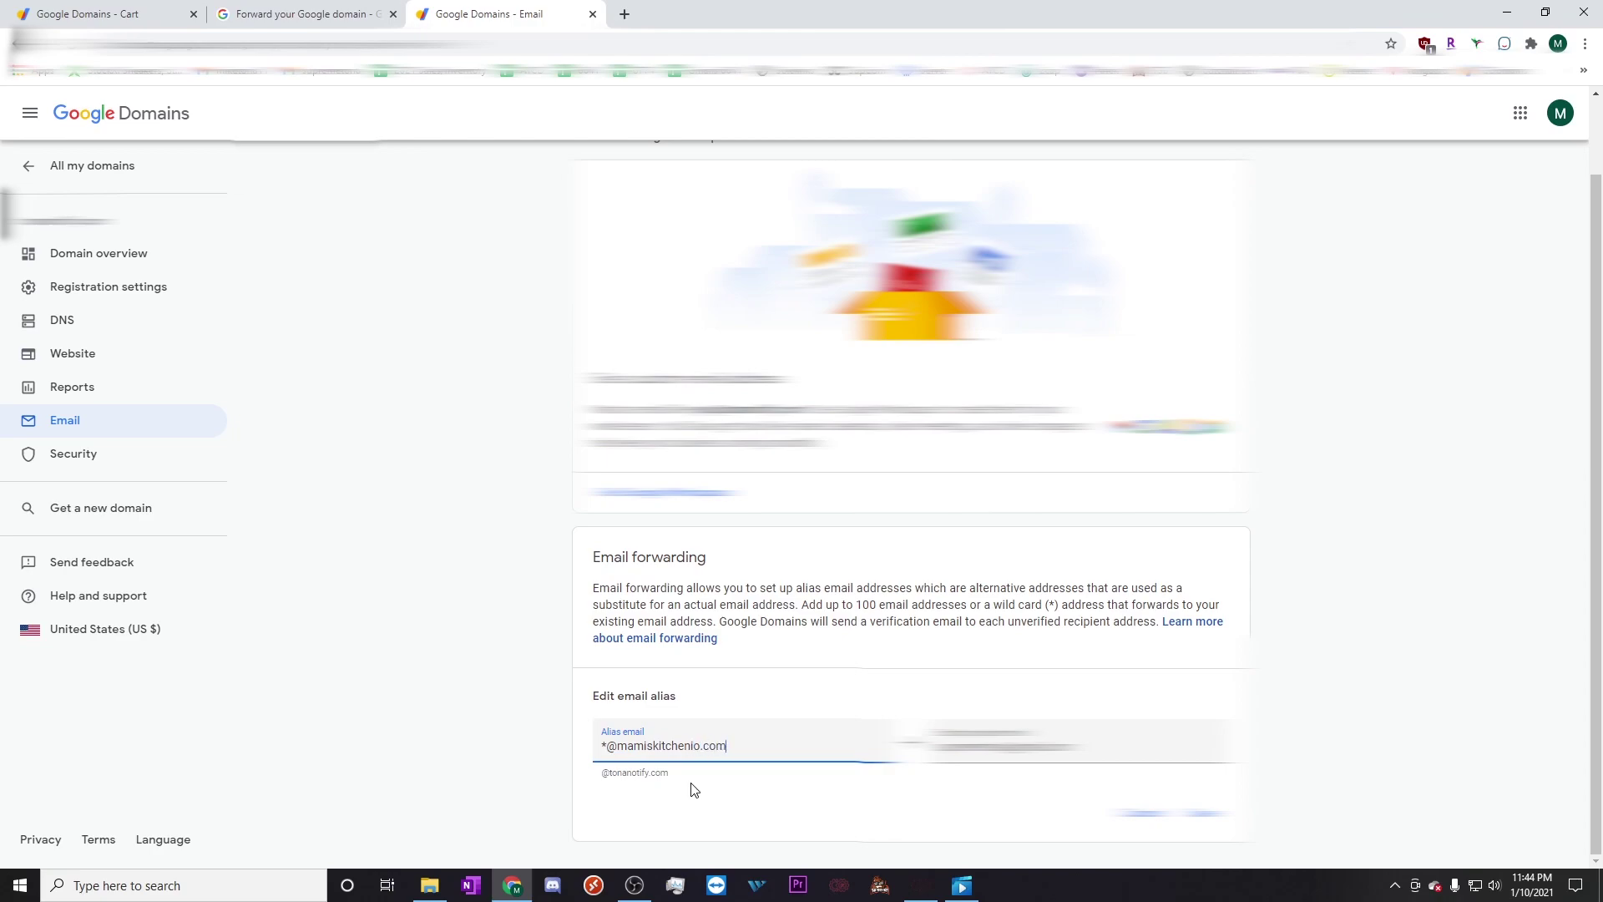
pyautogui.press('Tab')
pyautogui.click(971, 740)
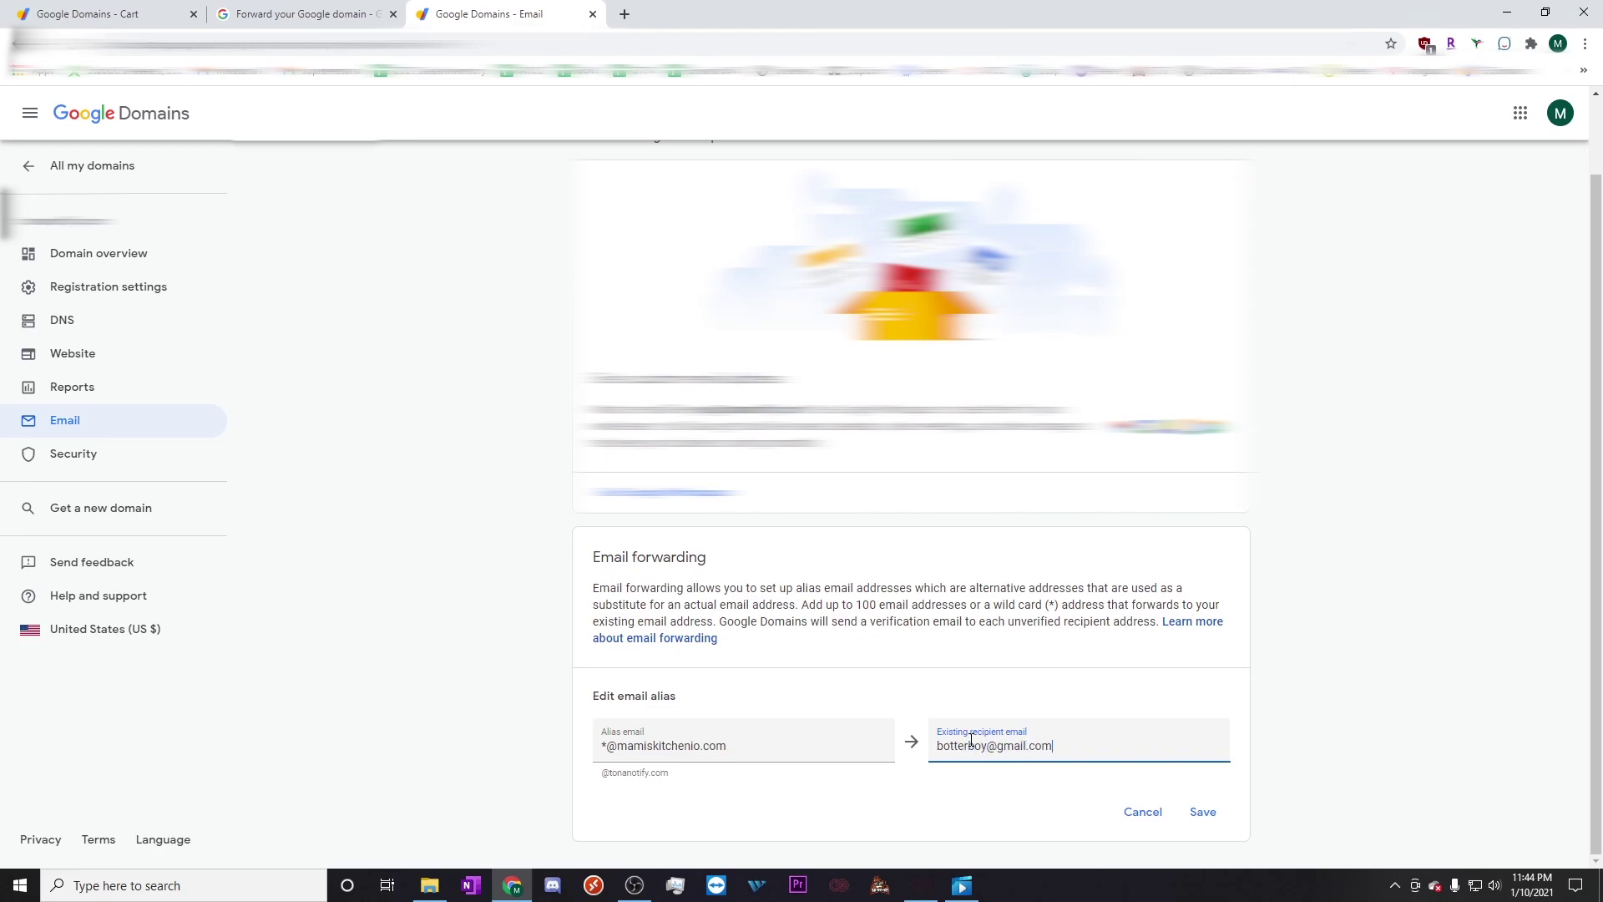
pyautogui.moveTo(937, 745); pyautogui.dragTo(1074, 733)
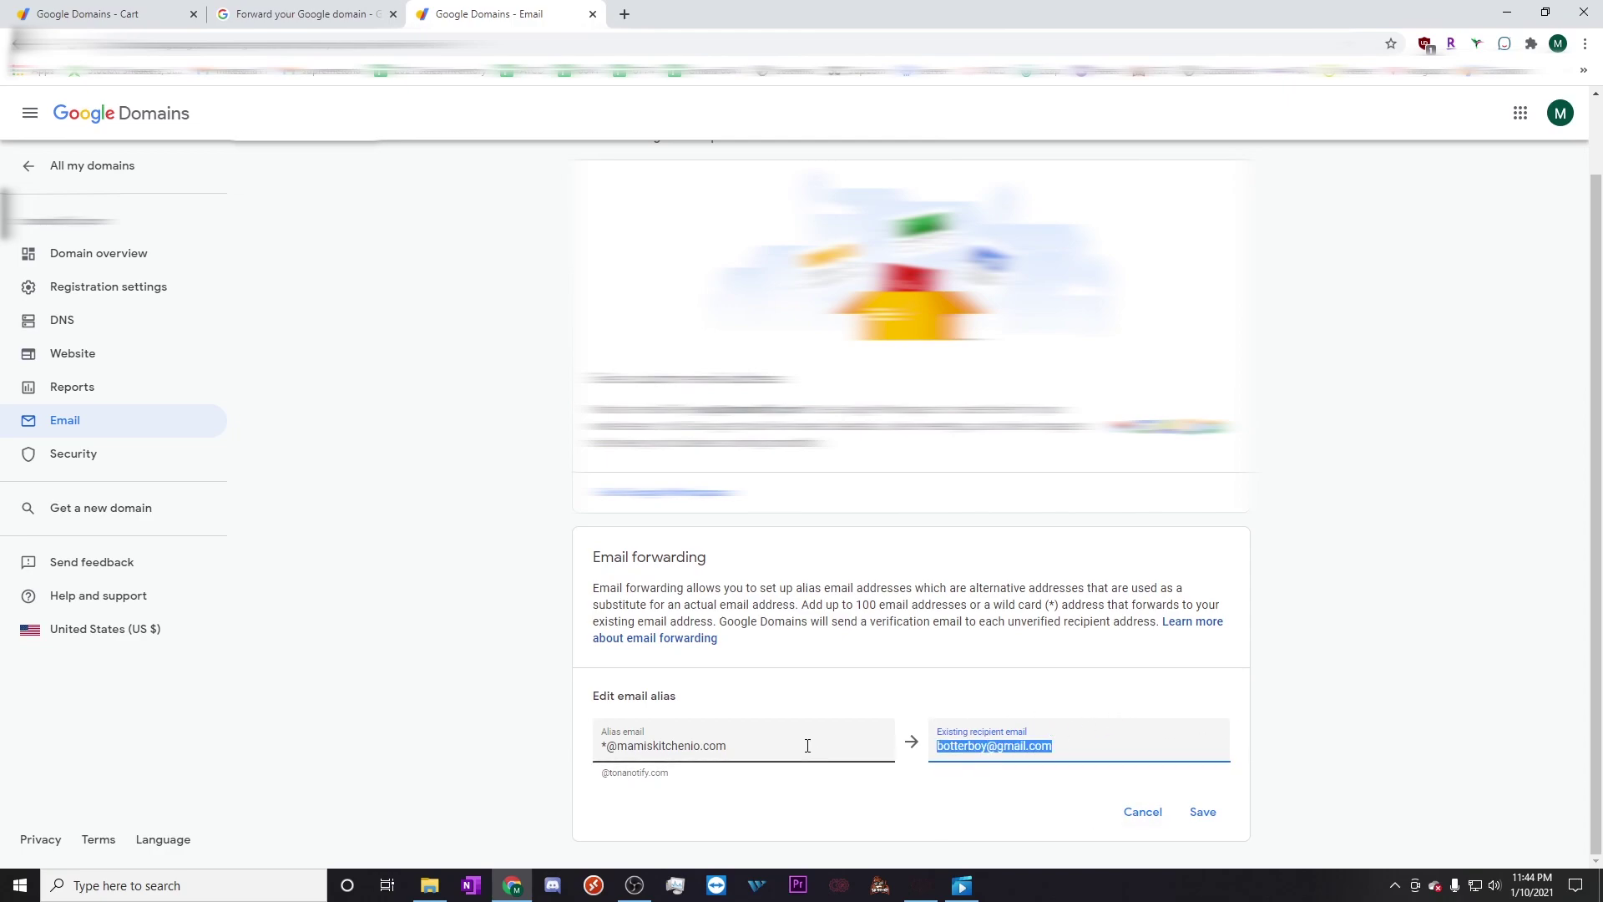
# Step: Review the wildcard alias and the recipient e-mail entry, and cancel the alias edit
pyautogui.tripleClick(719, 755)
pyautogui.click(720, 751)
pyautogui.tripleClick(721, 749)
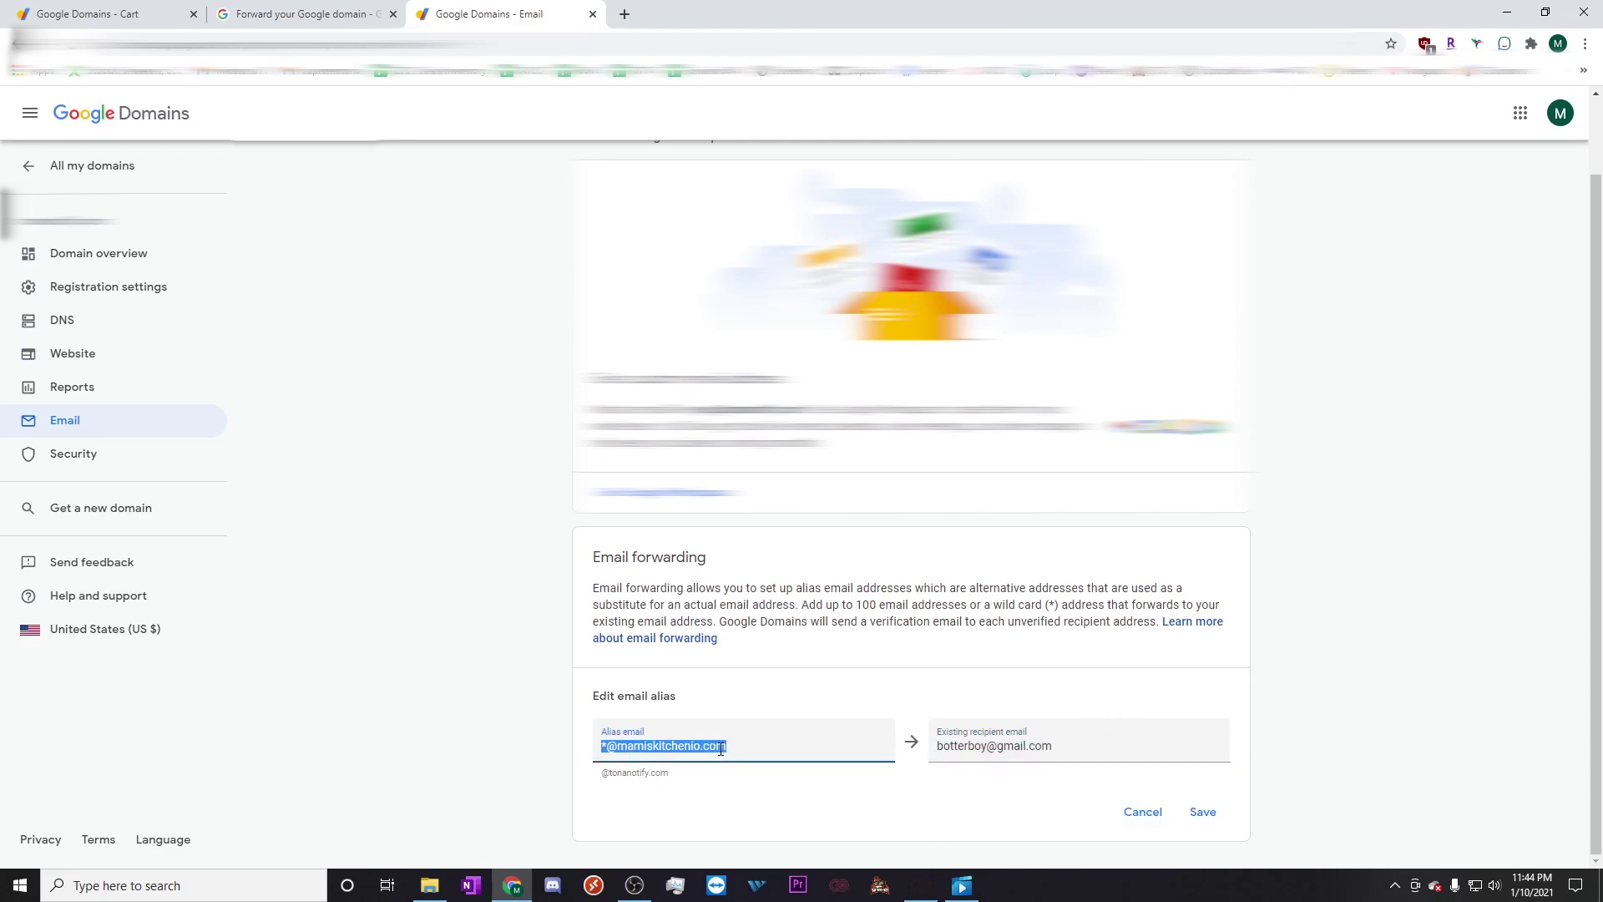
pyautogui.click(609, 746)
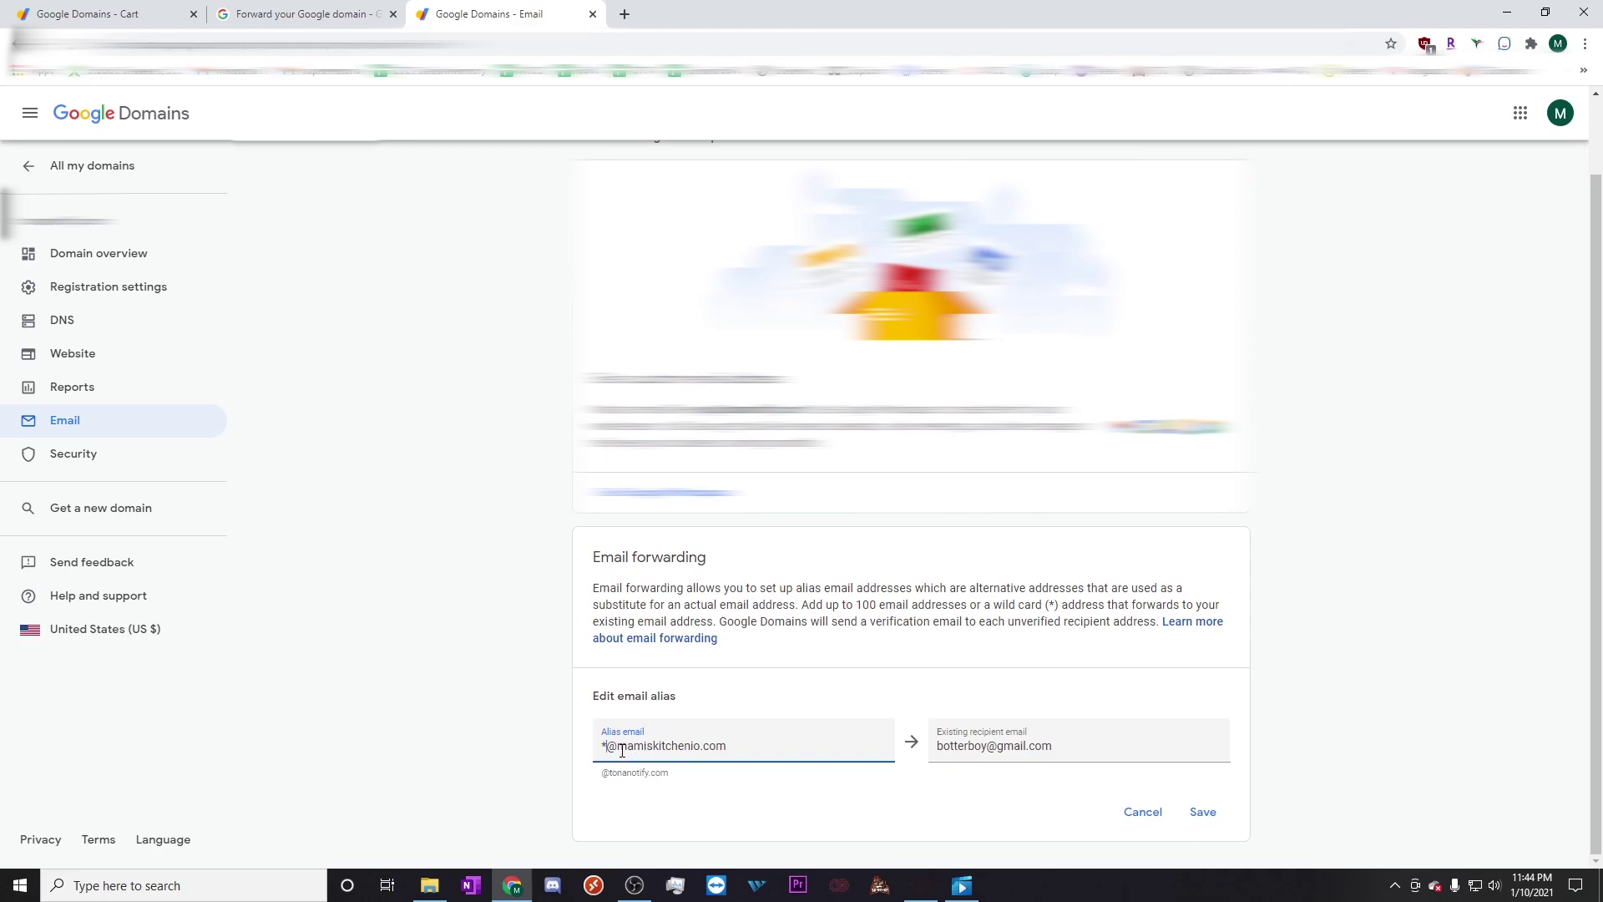
pyautogui.moveTo(609, 751); pyautogui.dragTo(739, 752)
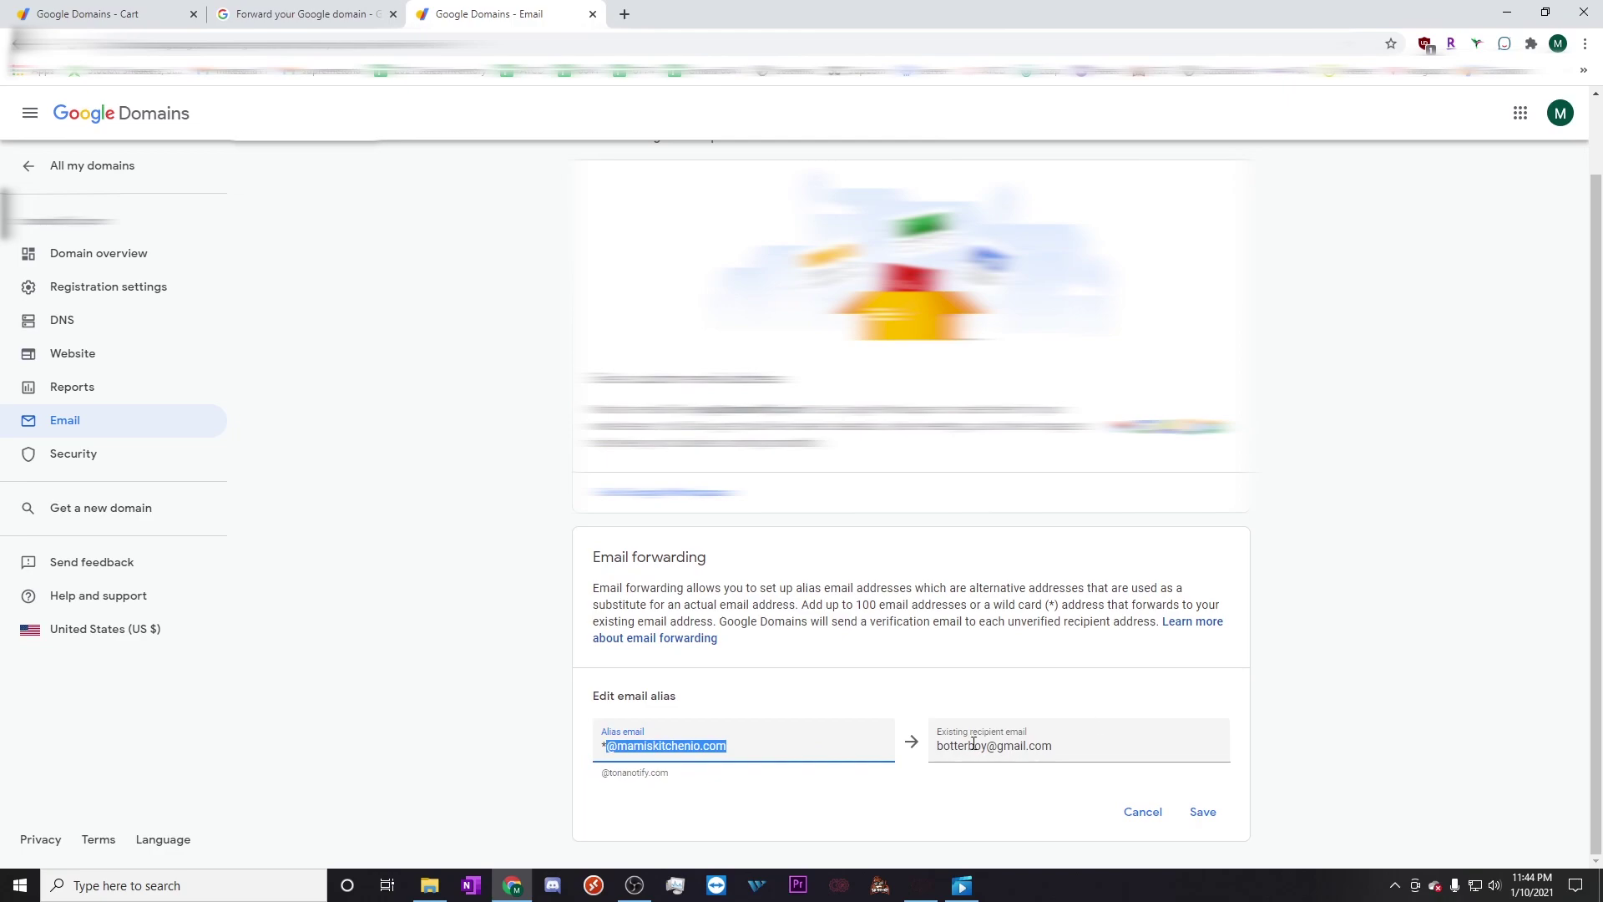
pyautogui.tripleClick(997, 745)
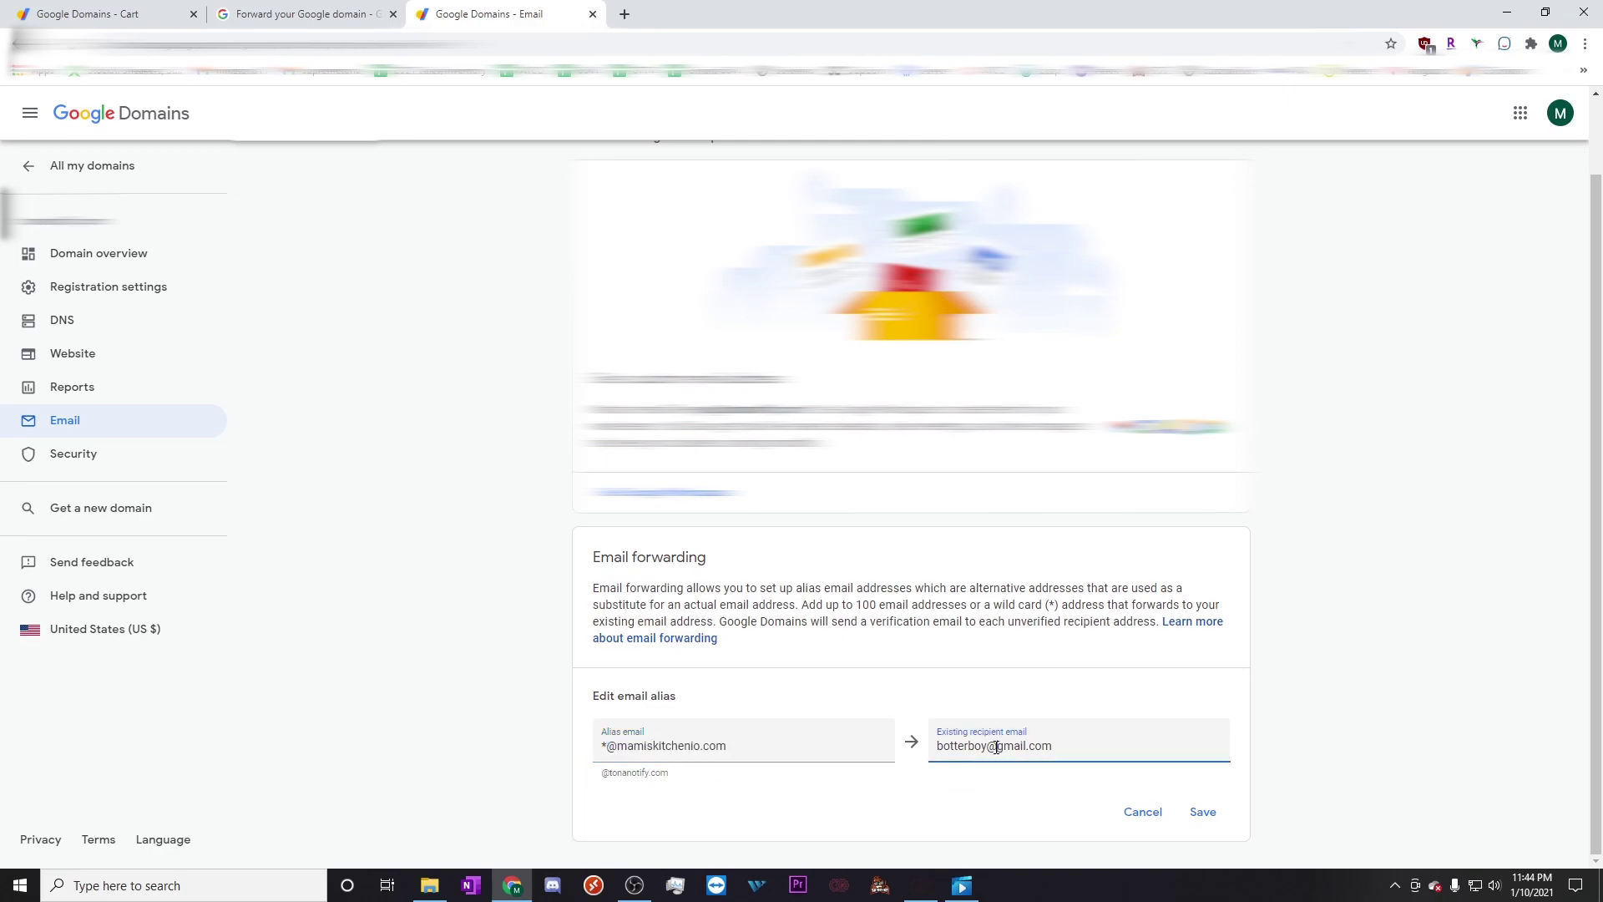
pyautogui.click(693, 752)
pyautogui.tripleClick(688, 745)
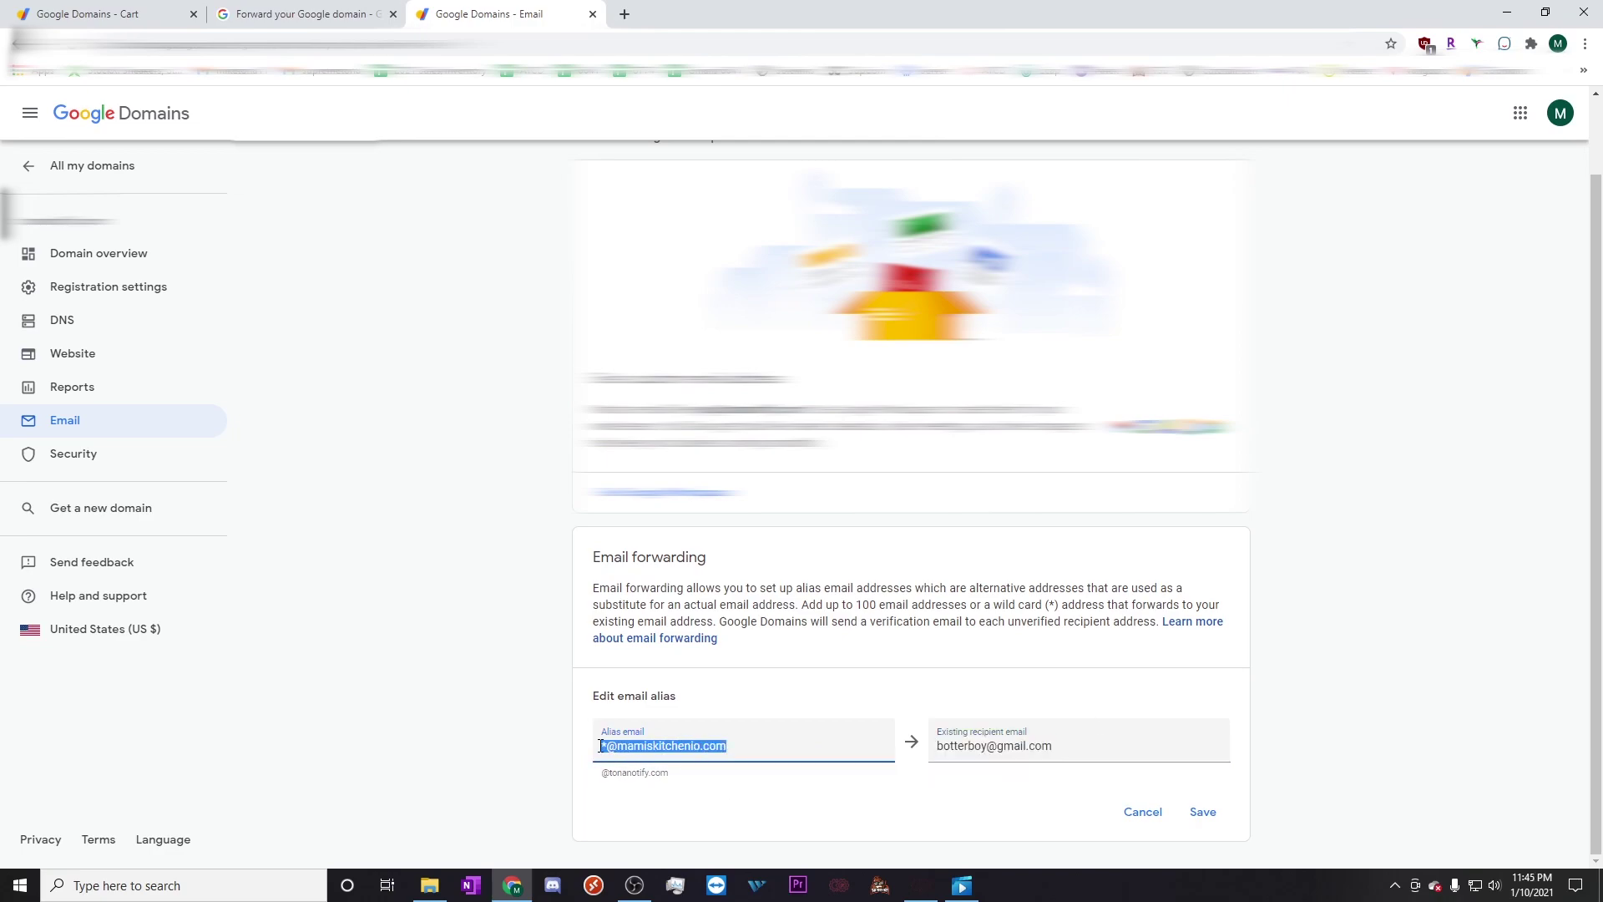
pyautogui.click(1135, 813)
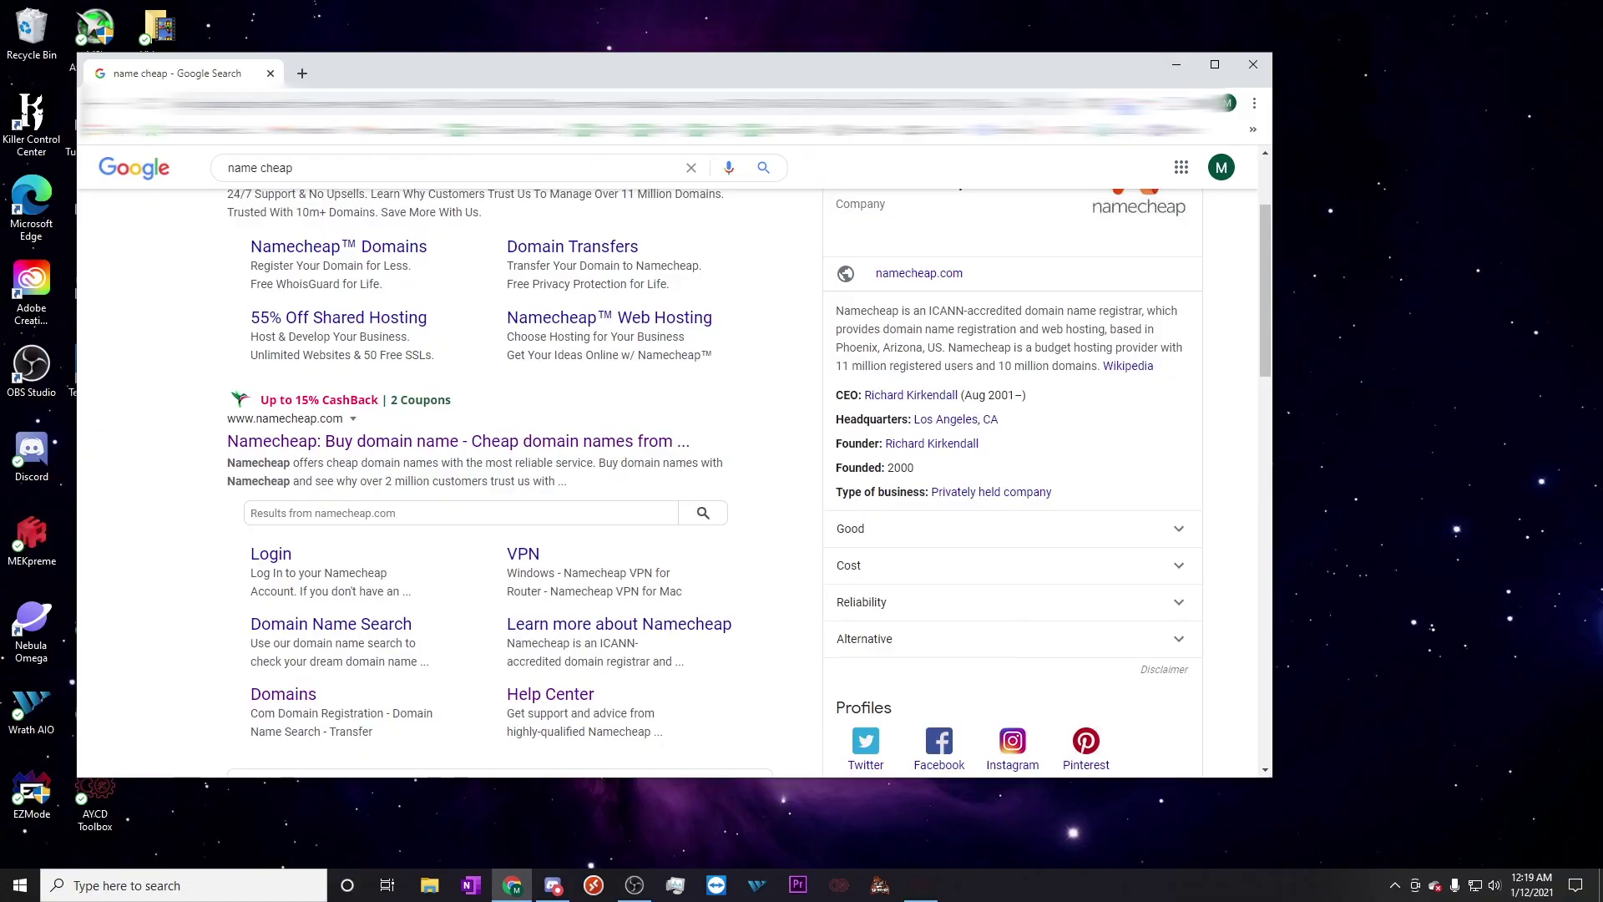
# Step: Open the Namecheap website from the search results, dismiss the cash back popup and go to the account dashboard
pyautogui.click(512, 445)
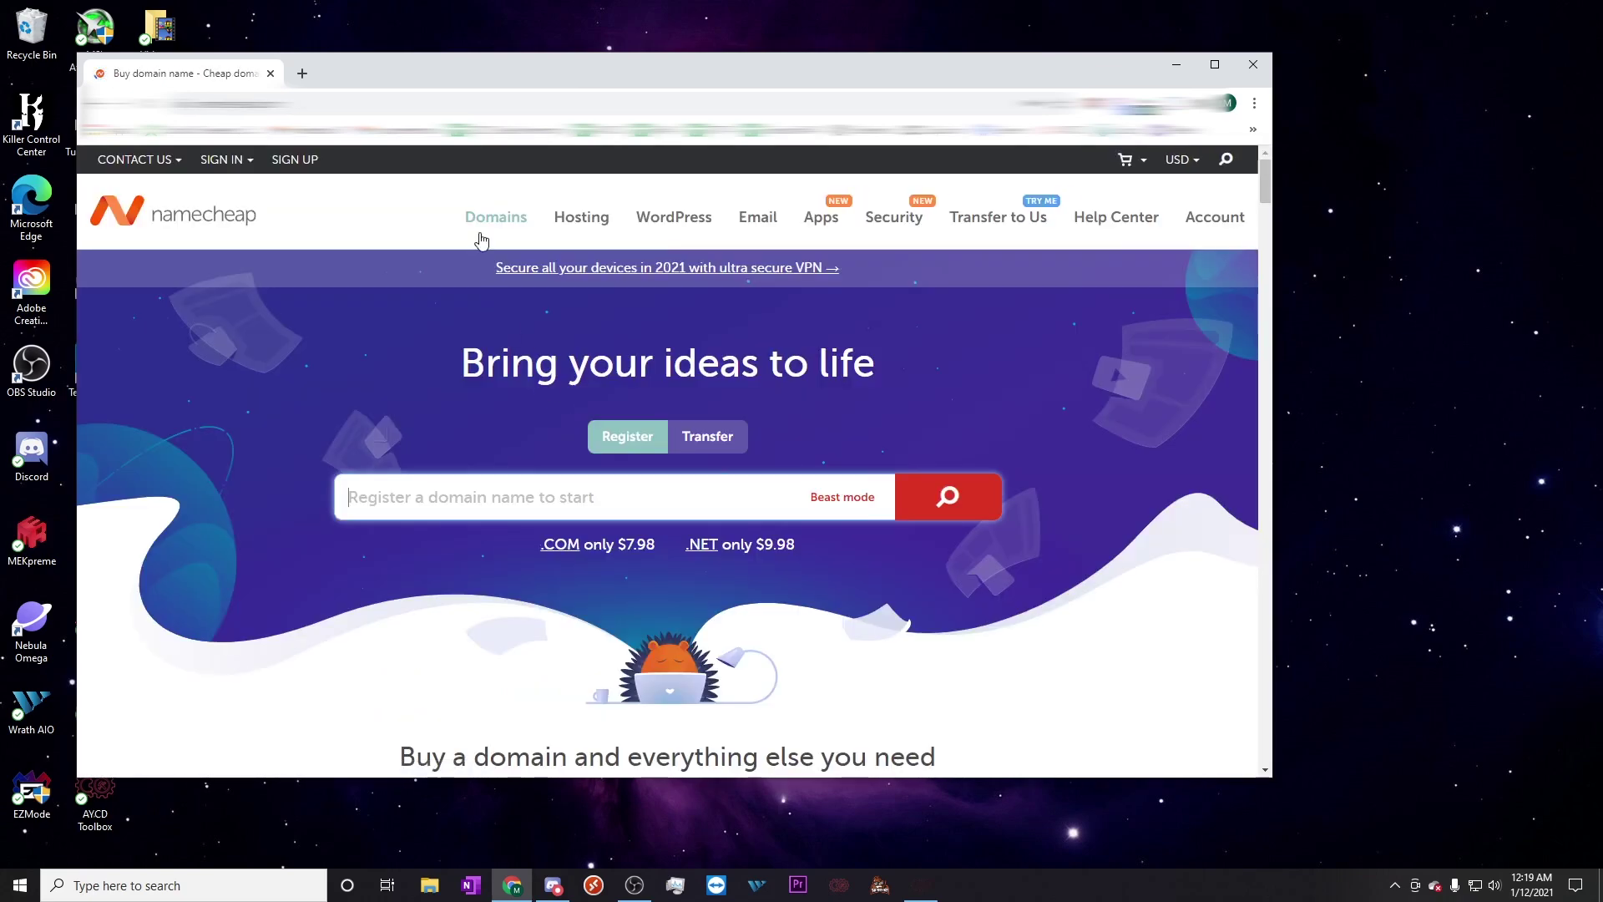
pyautogui.moveTo(628, 265)
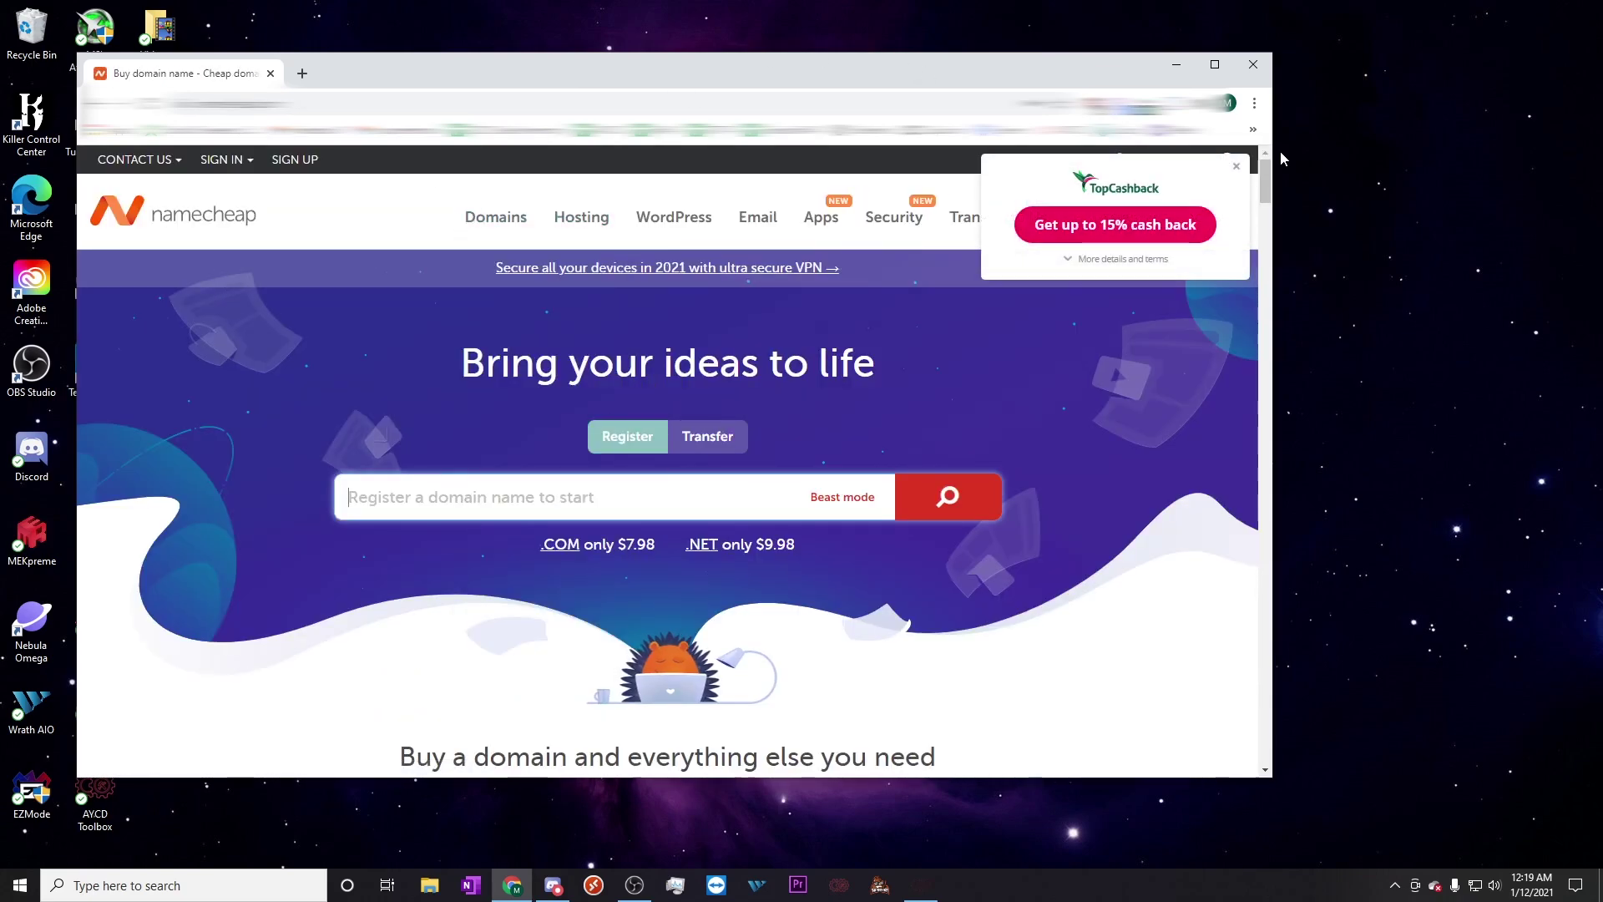
pyautogui.click(1236, 168)
pyautogui.moveTo(1220, 209)
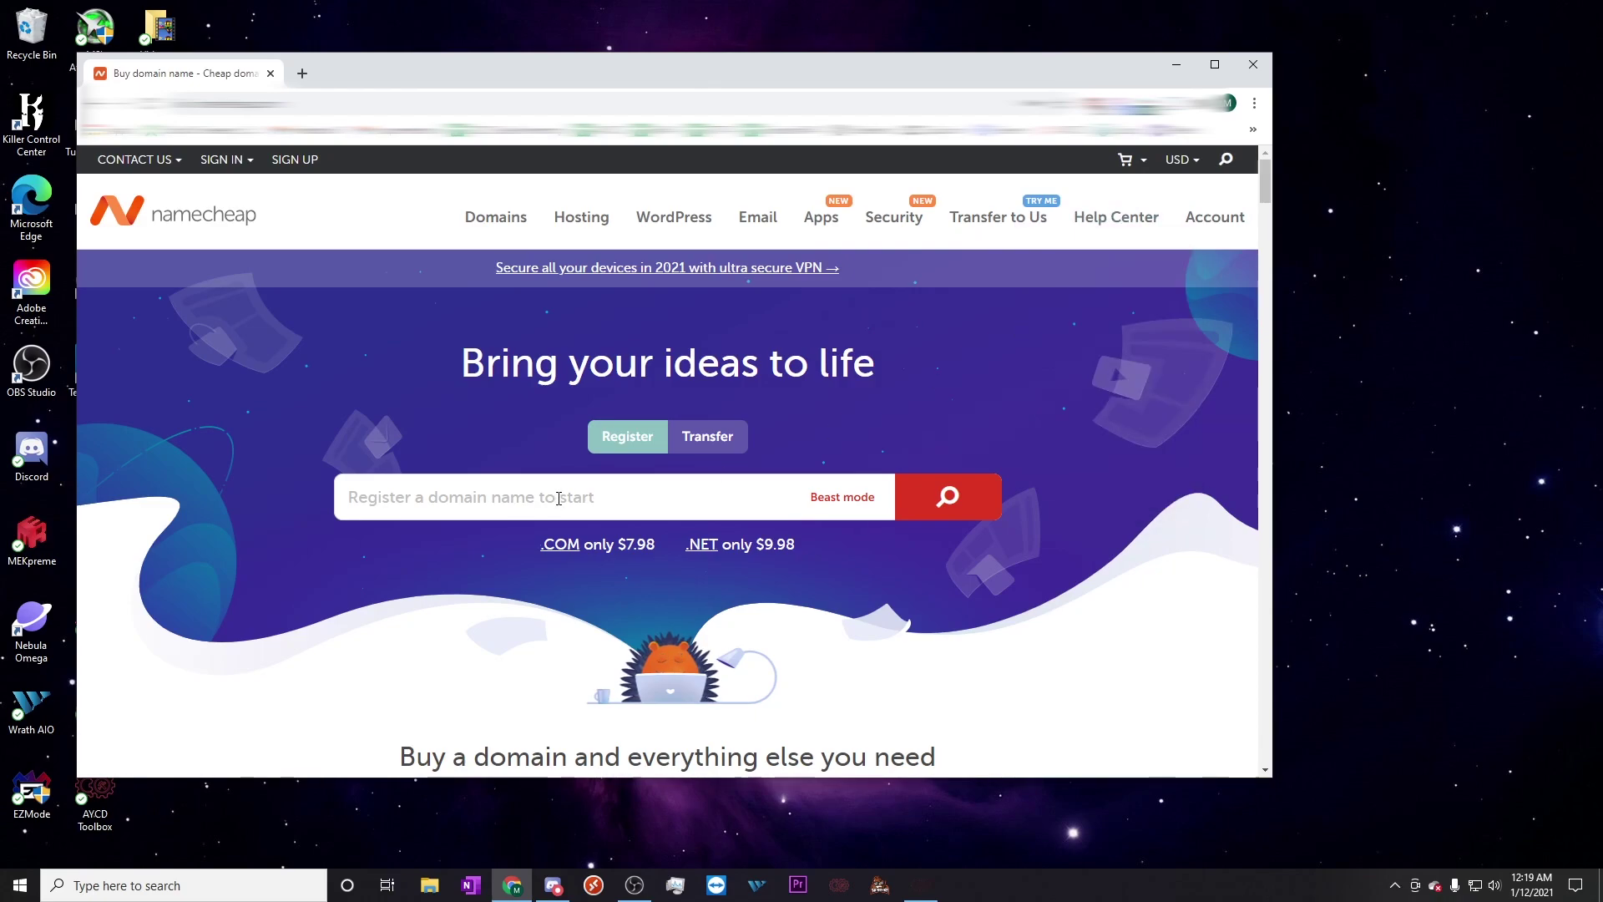
pyautogui.moveTo(1172, 217)
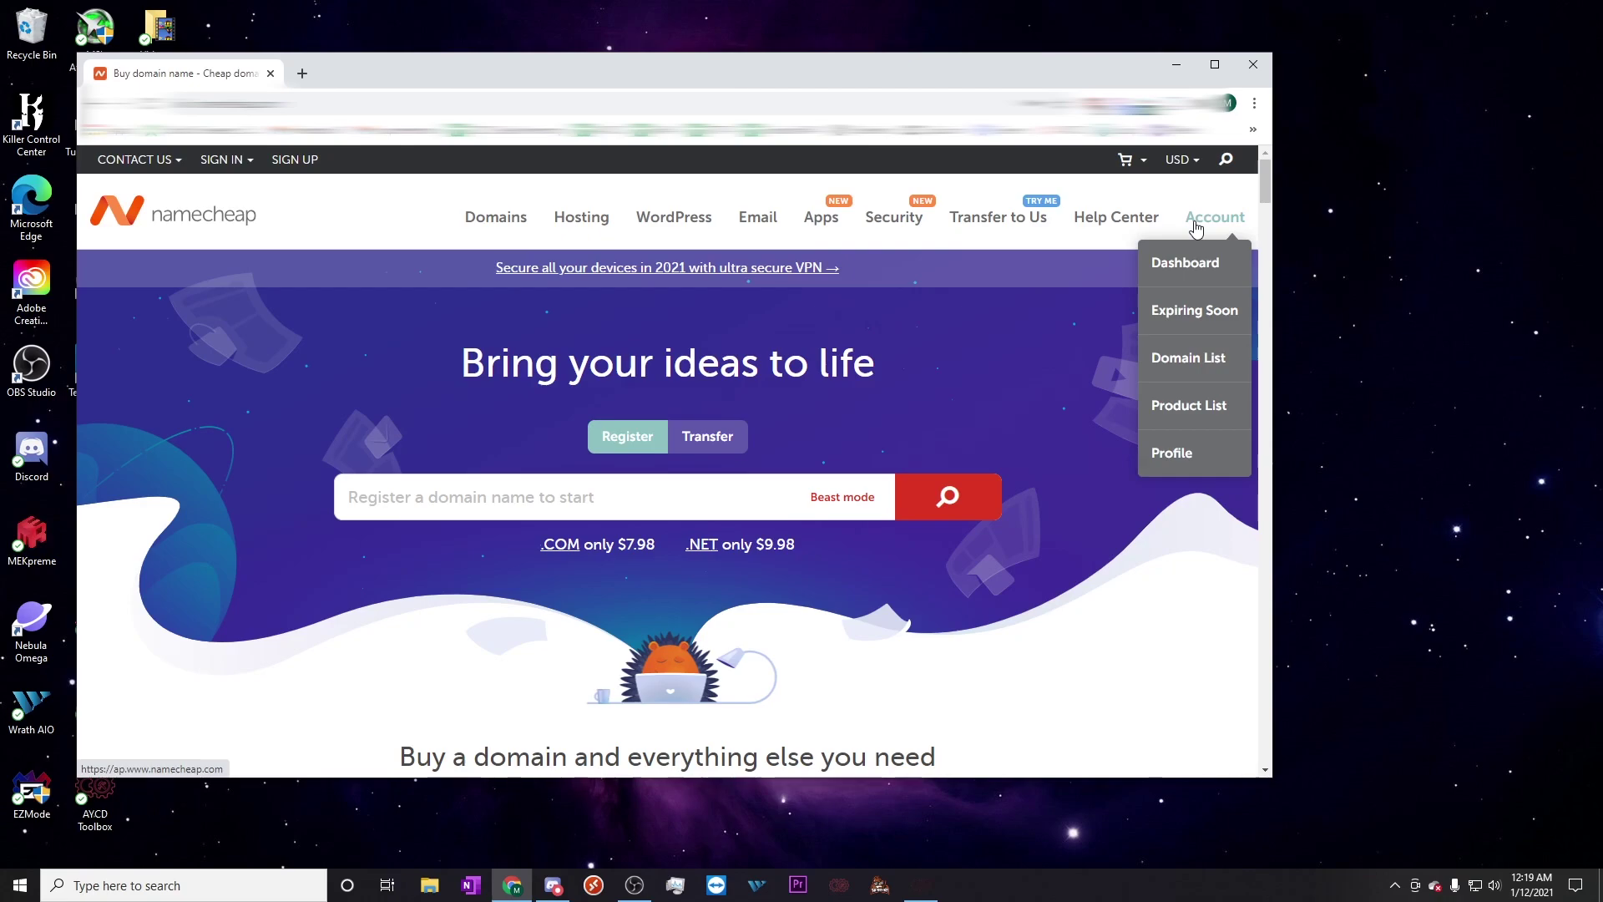
pyautogui.click(1200, 265)
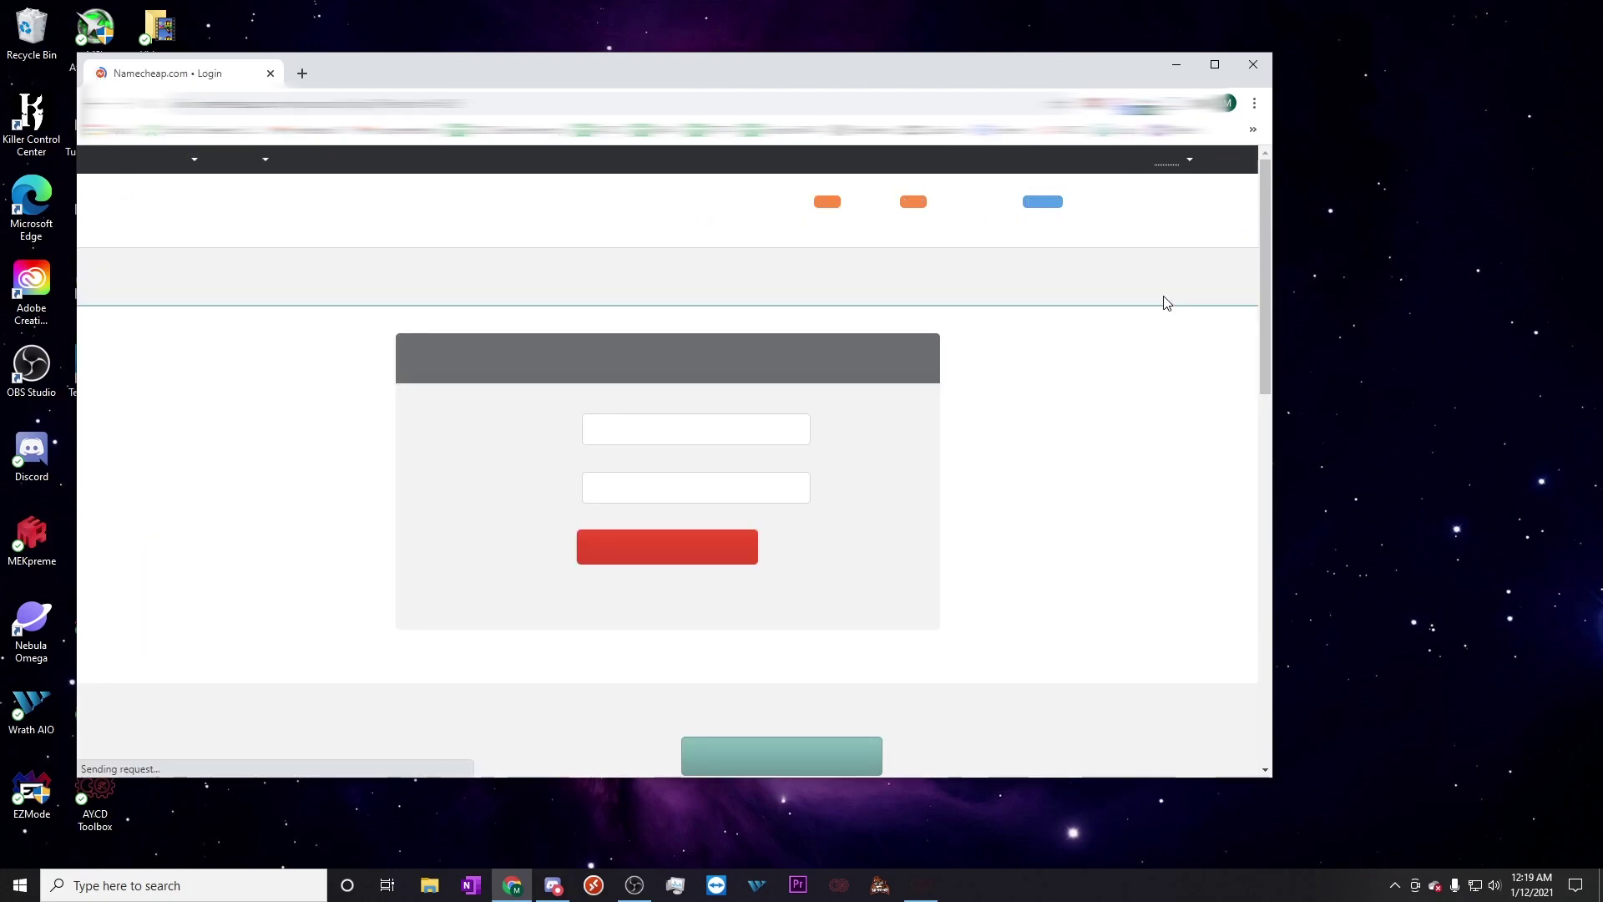
# Step: Sign in to the Namecheap account with the username and the account password
pyautogui.click(725, 430)
pyautogui.click(689, 469)
pyautogui.click(672, 490)
pyautogui.click(652, 543)
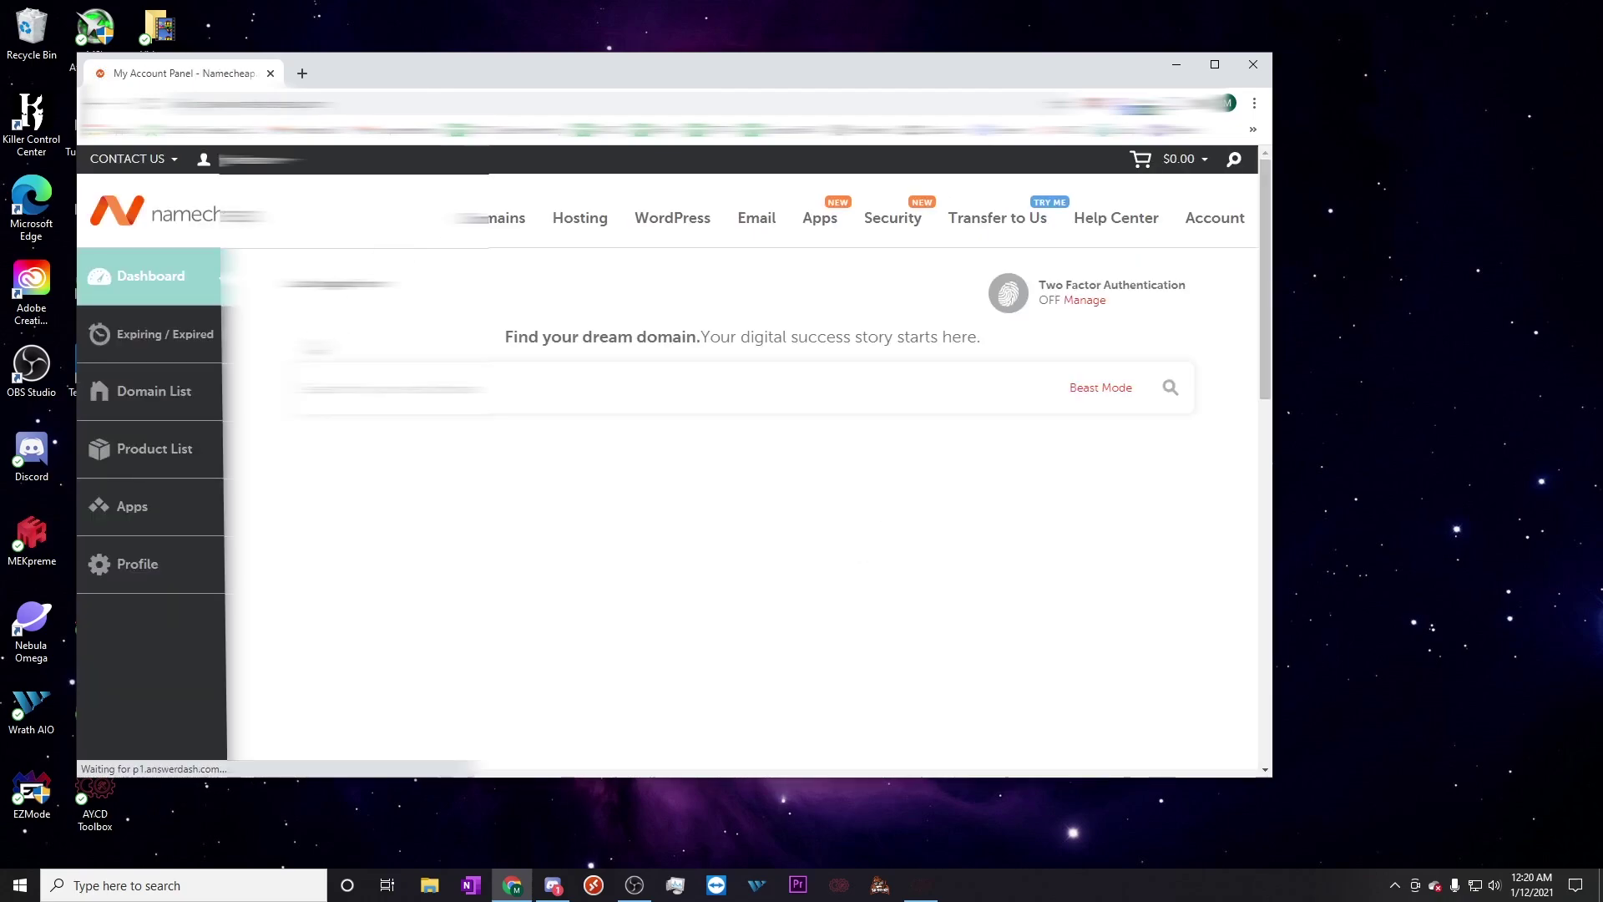
# Step: Open the management page of the domain expiring Aug 5, 2021 and go to its Sharing & Transfer settings
pyautogui.scroll(-1, 526, 451)
pyautogui.scroll(-1, 526, 451)
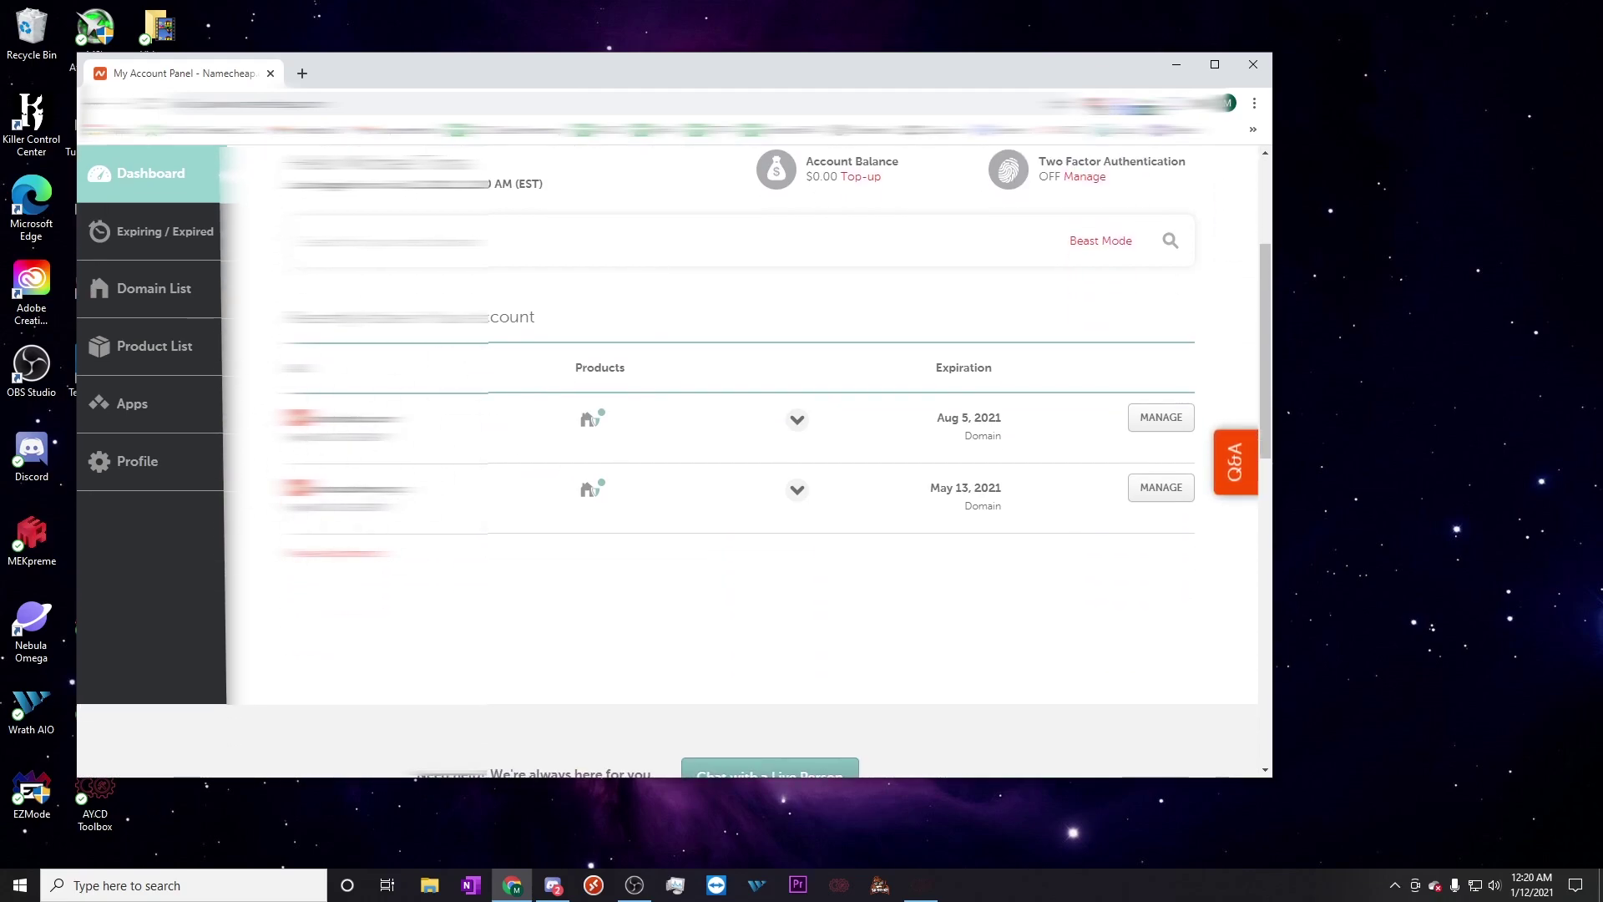
pyautogui.click(1159, 429)
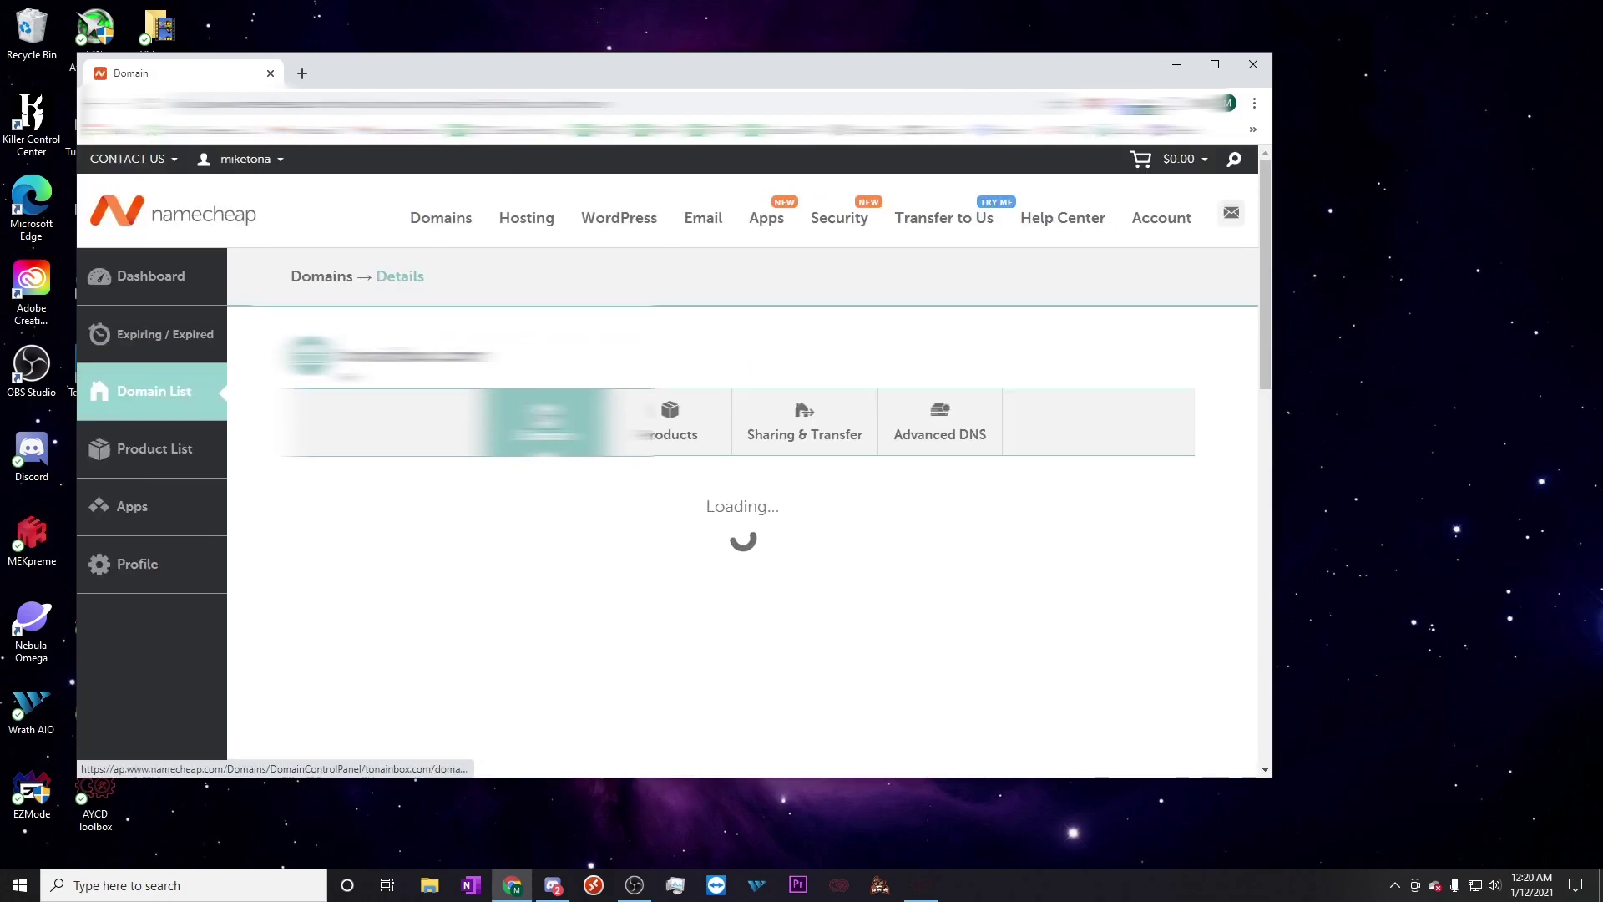
pyautogui.click(810, 436)
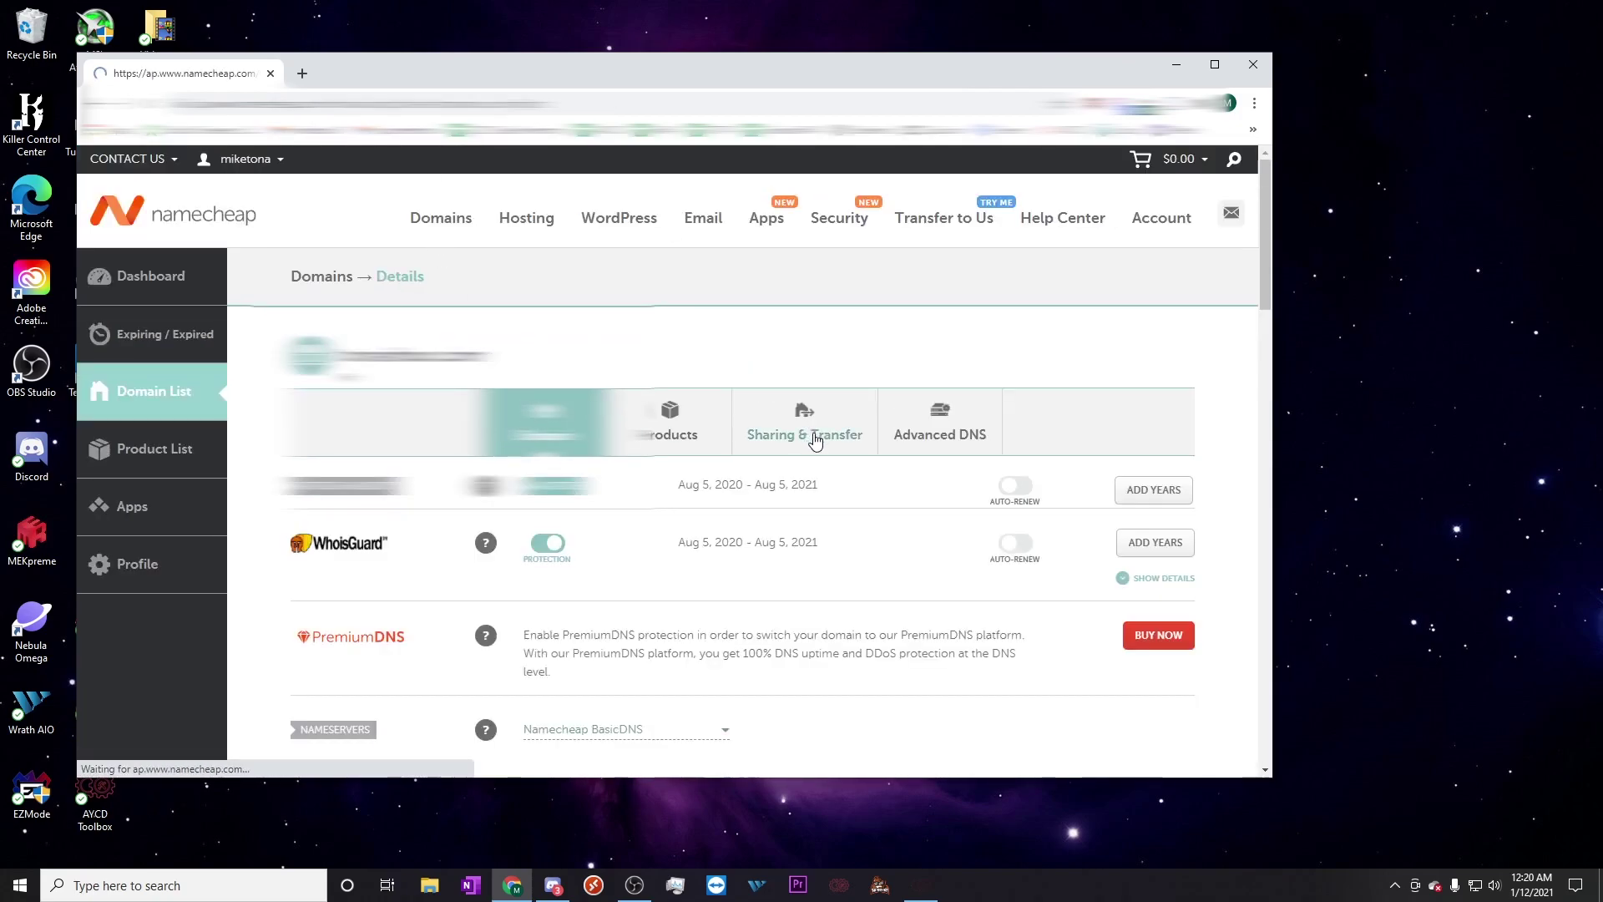
# Step: Turn off the Domain Lock in the domain's Transfer Out section
pyautogui.scroll(-9, 759, 473)
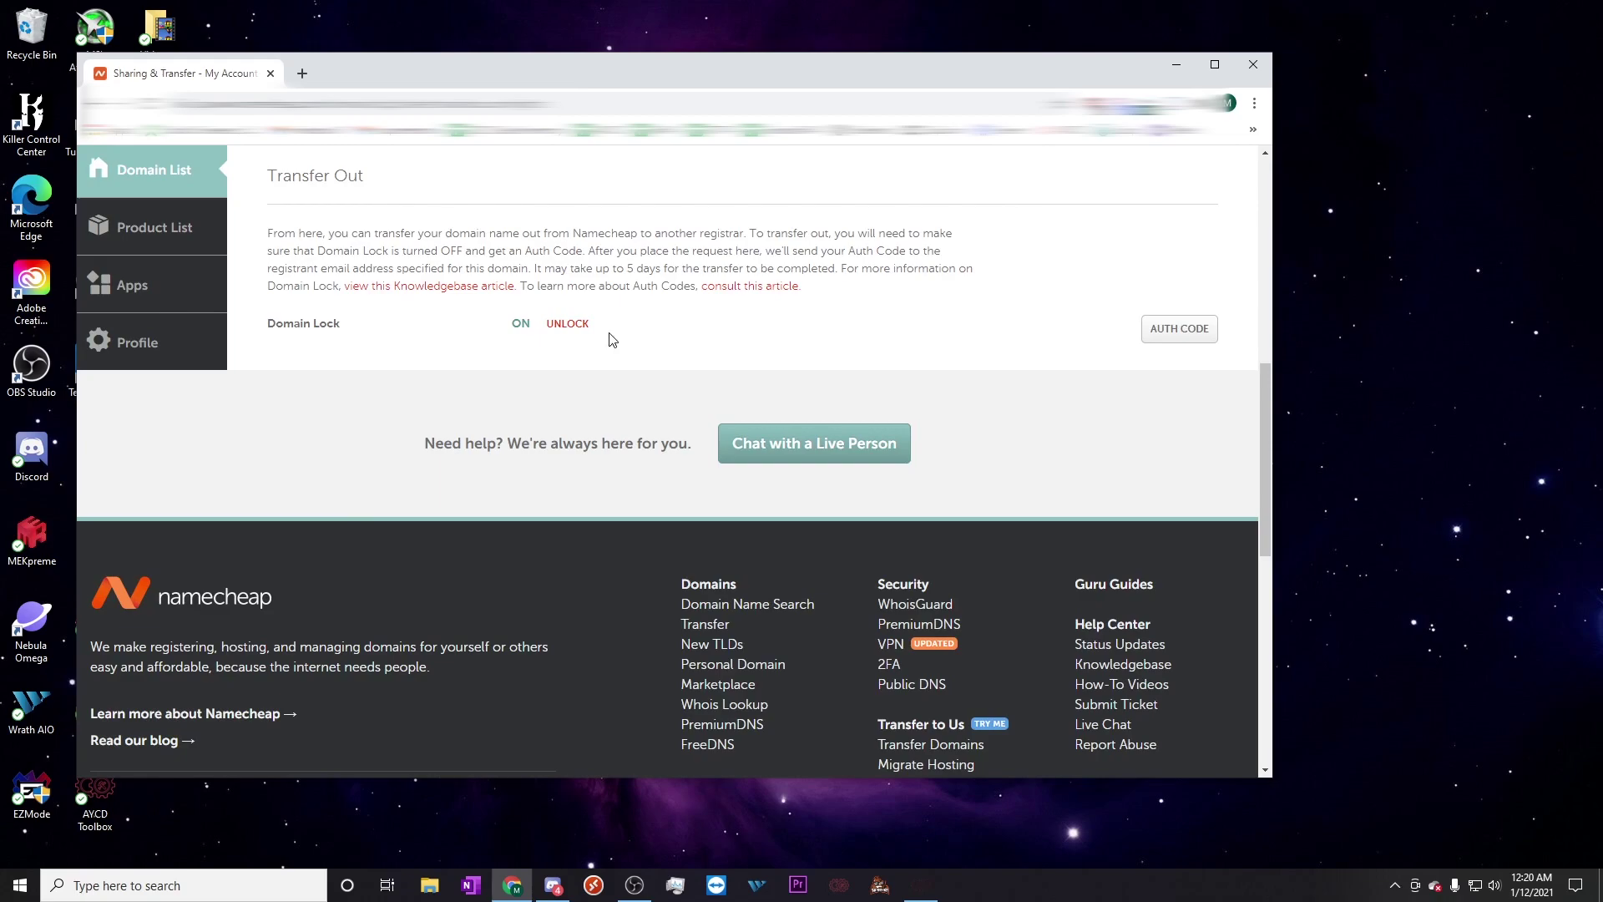
pyautogui.click(556, 327)
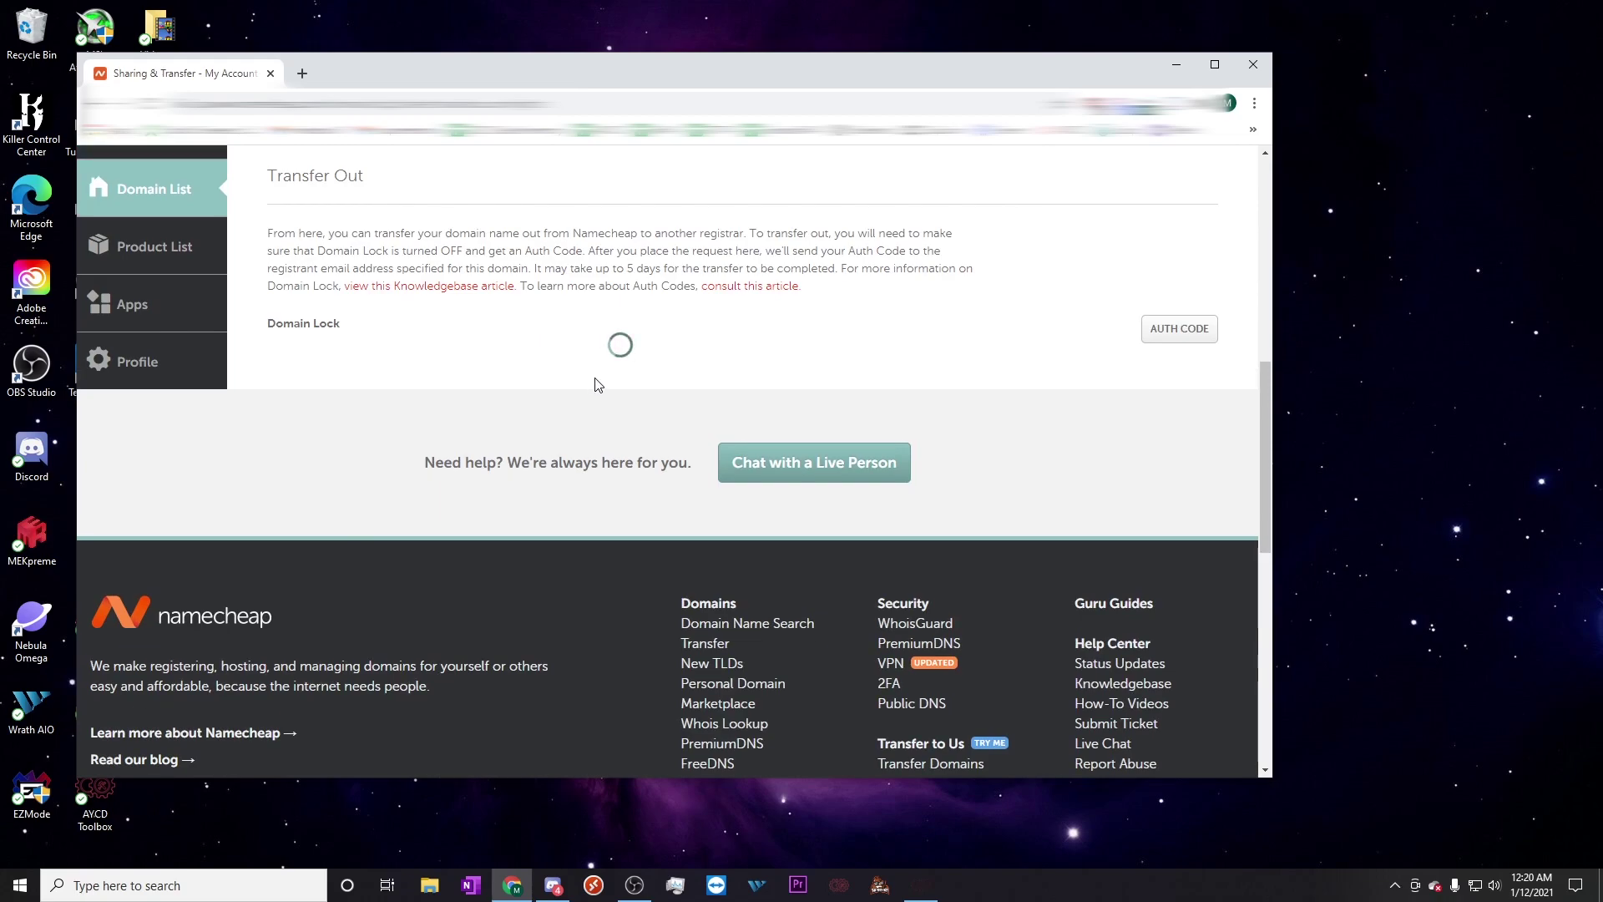
pyautogui.scroll(1, 596, 385)
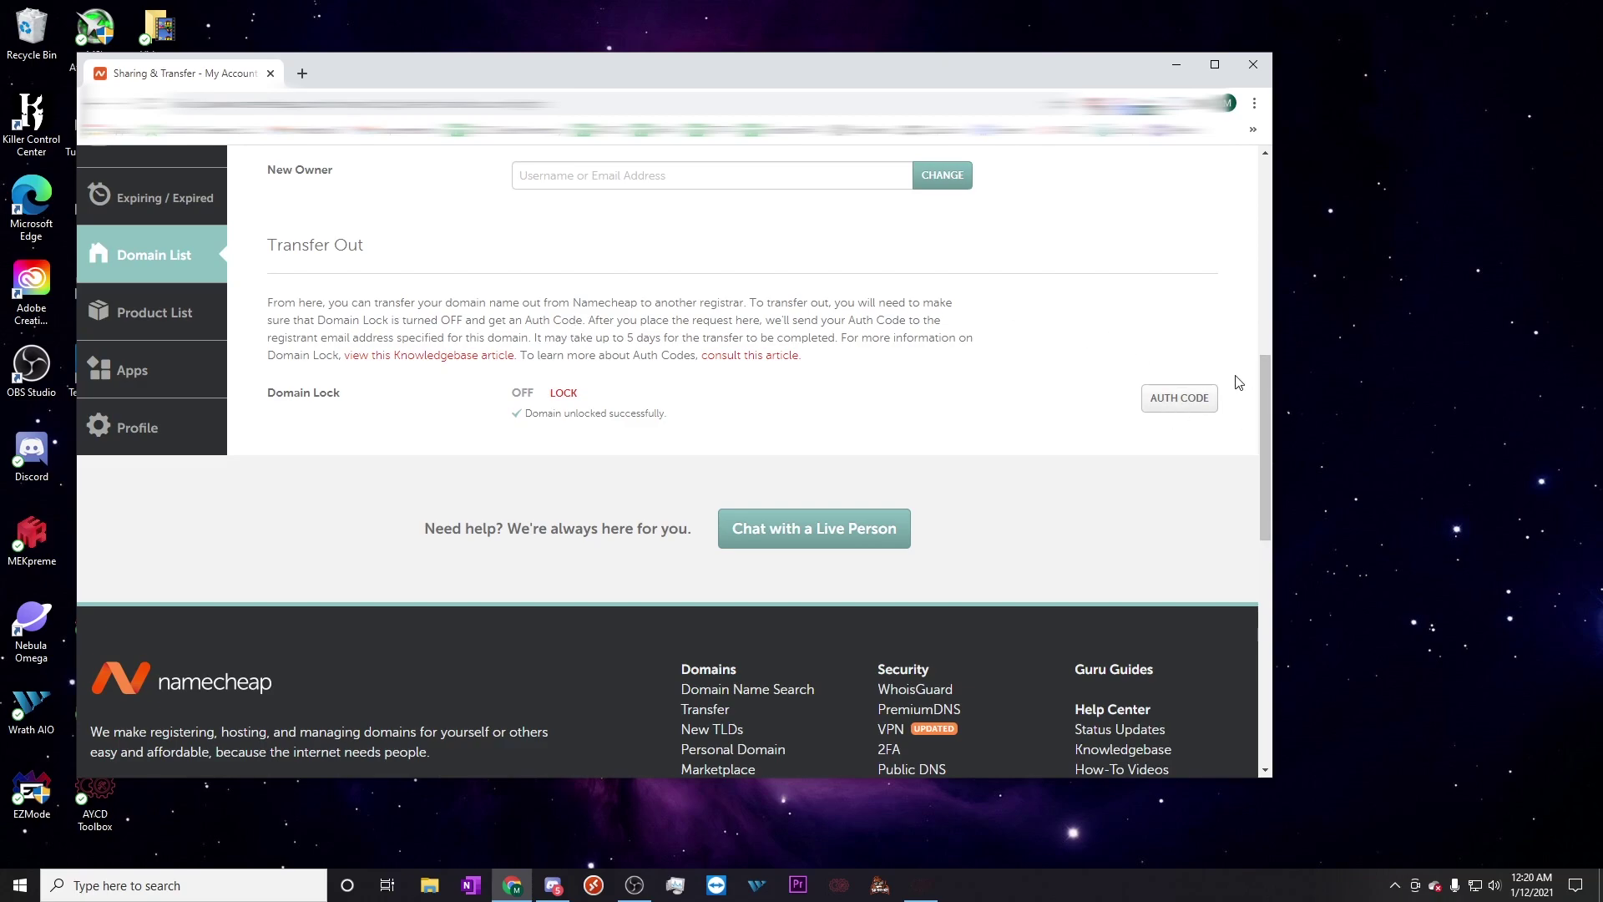
pyautogui.click(1169, 391)
# Step: Open Google Domains in a new browser tab and go to the Transfer page of the account's domains
pyautogui.click(303, 75)
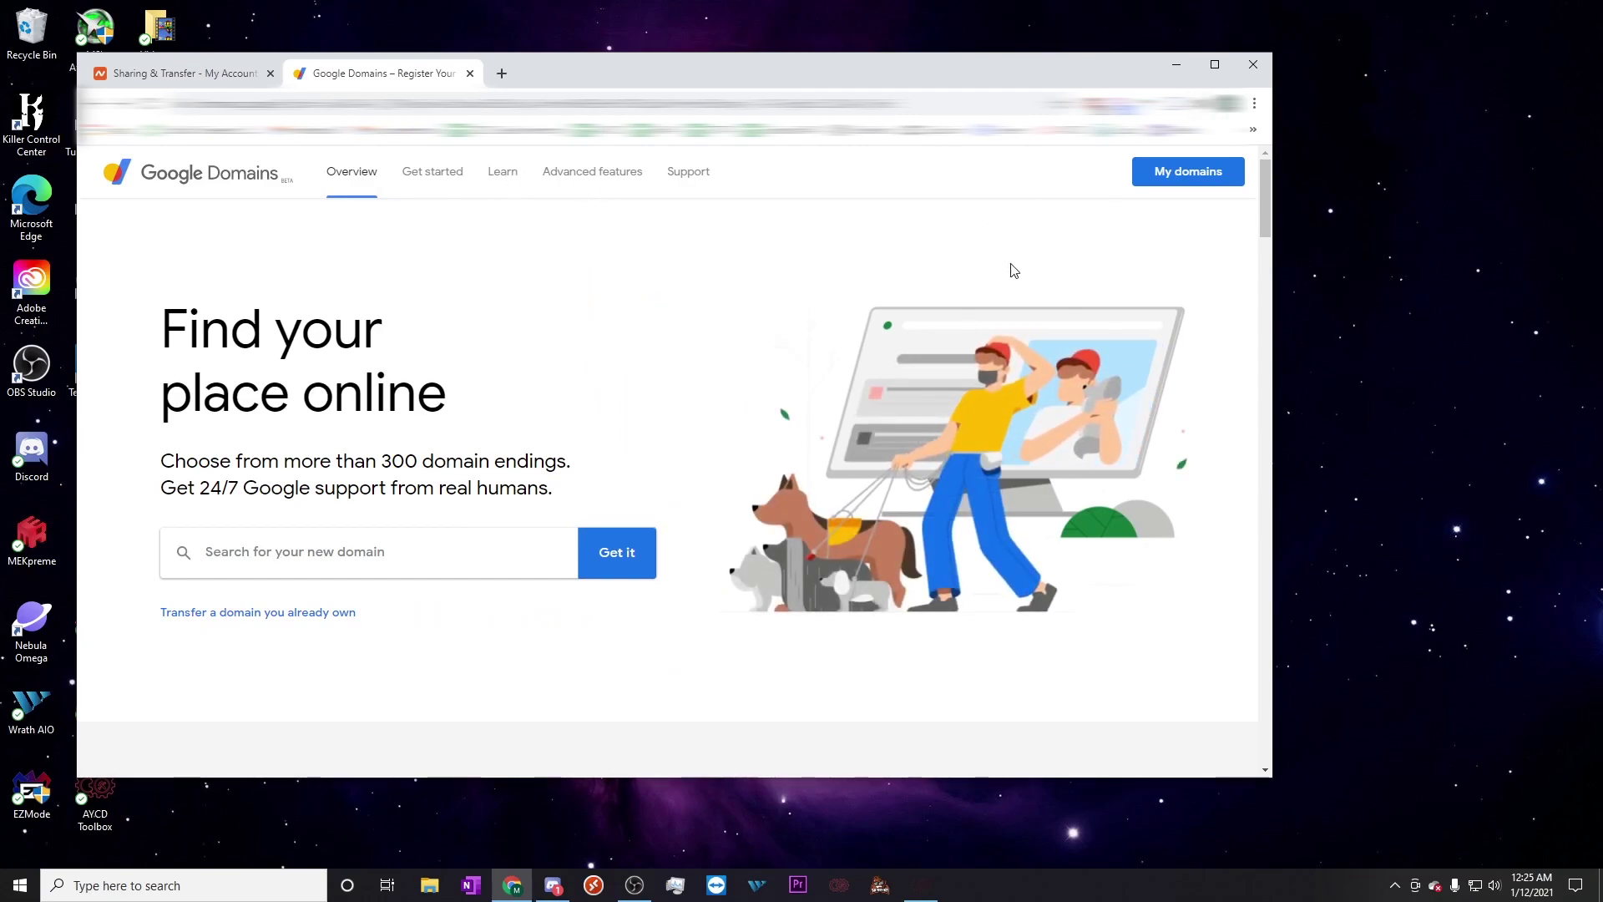
pyautogui.click(1201, 172)
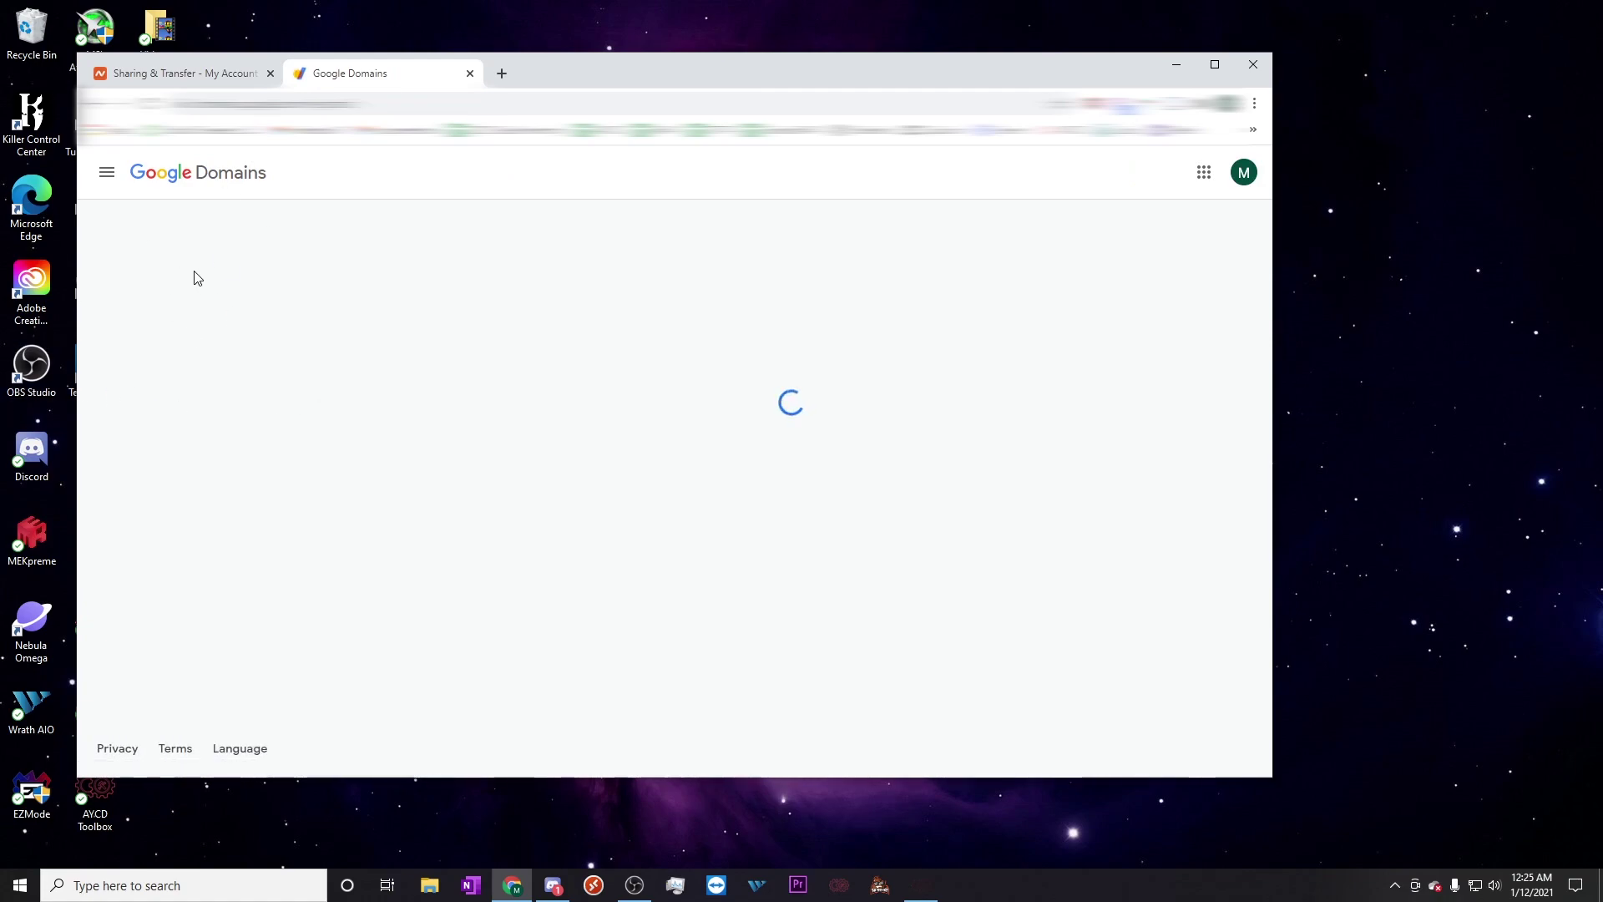
pyautogui.click(104, 236)
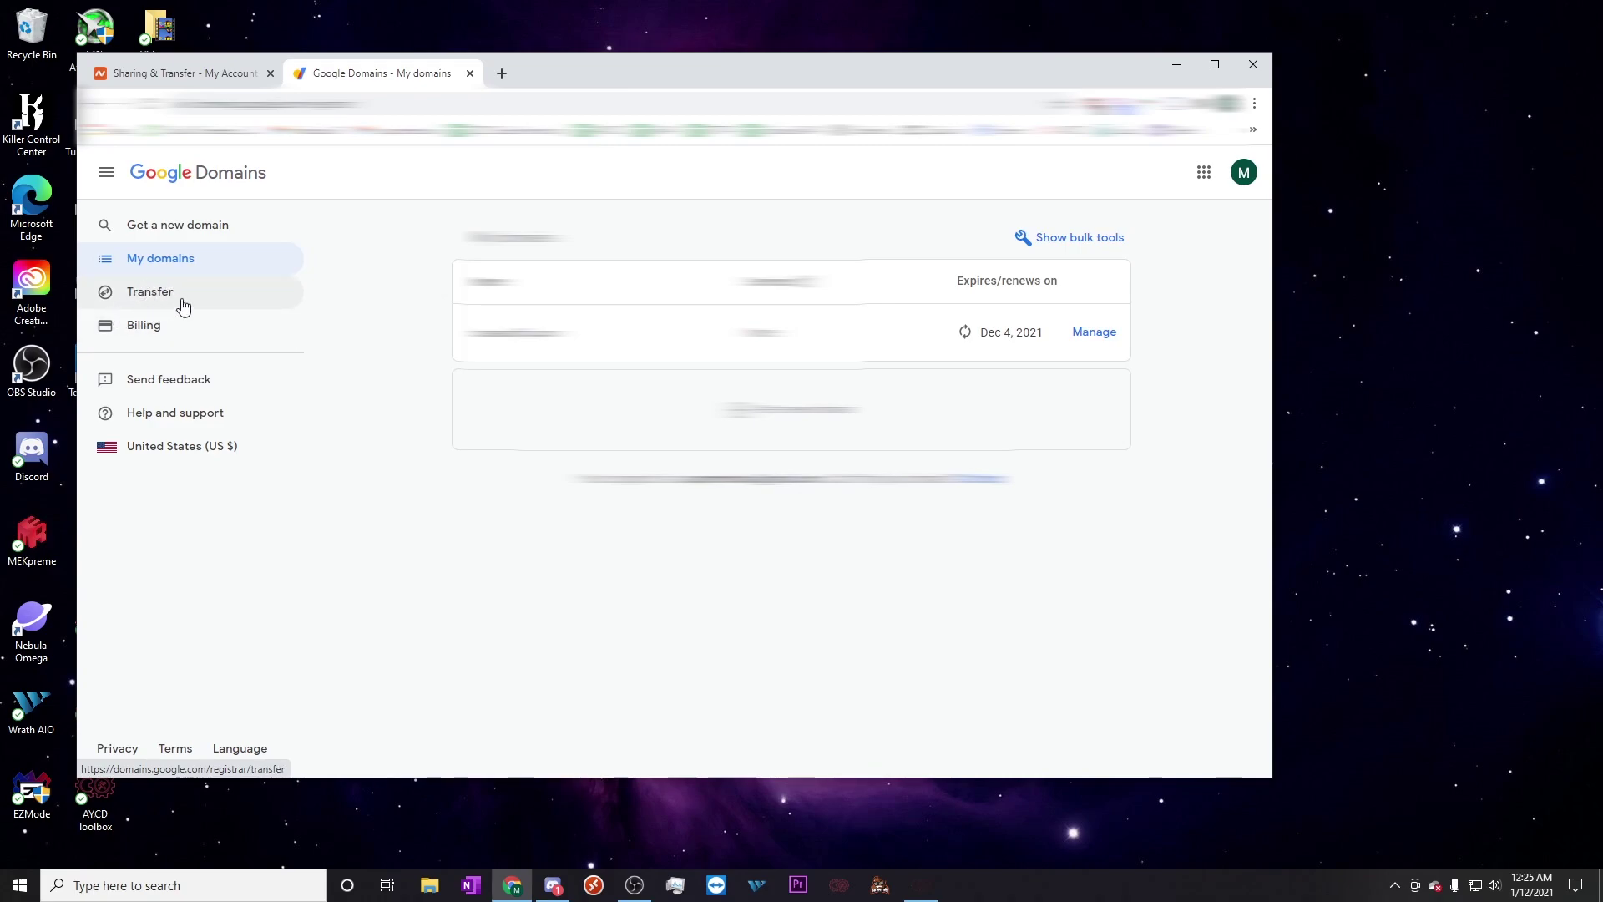
pyautogui.click(157, 296)
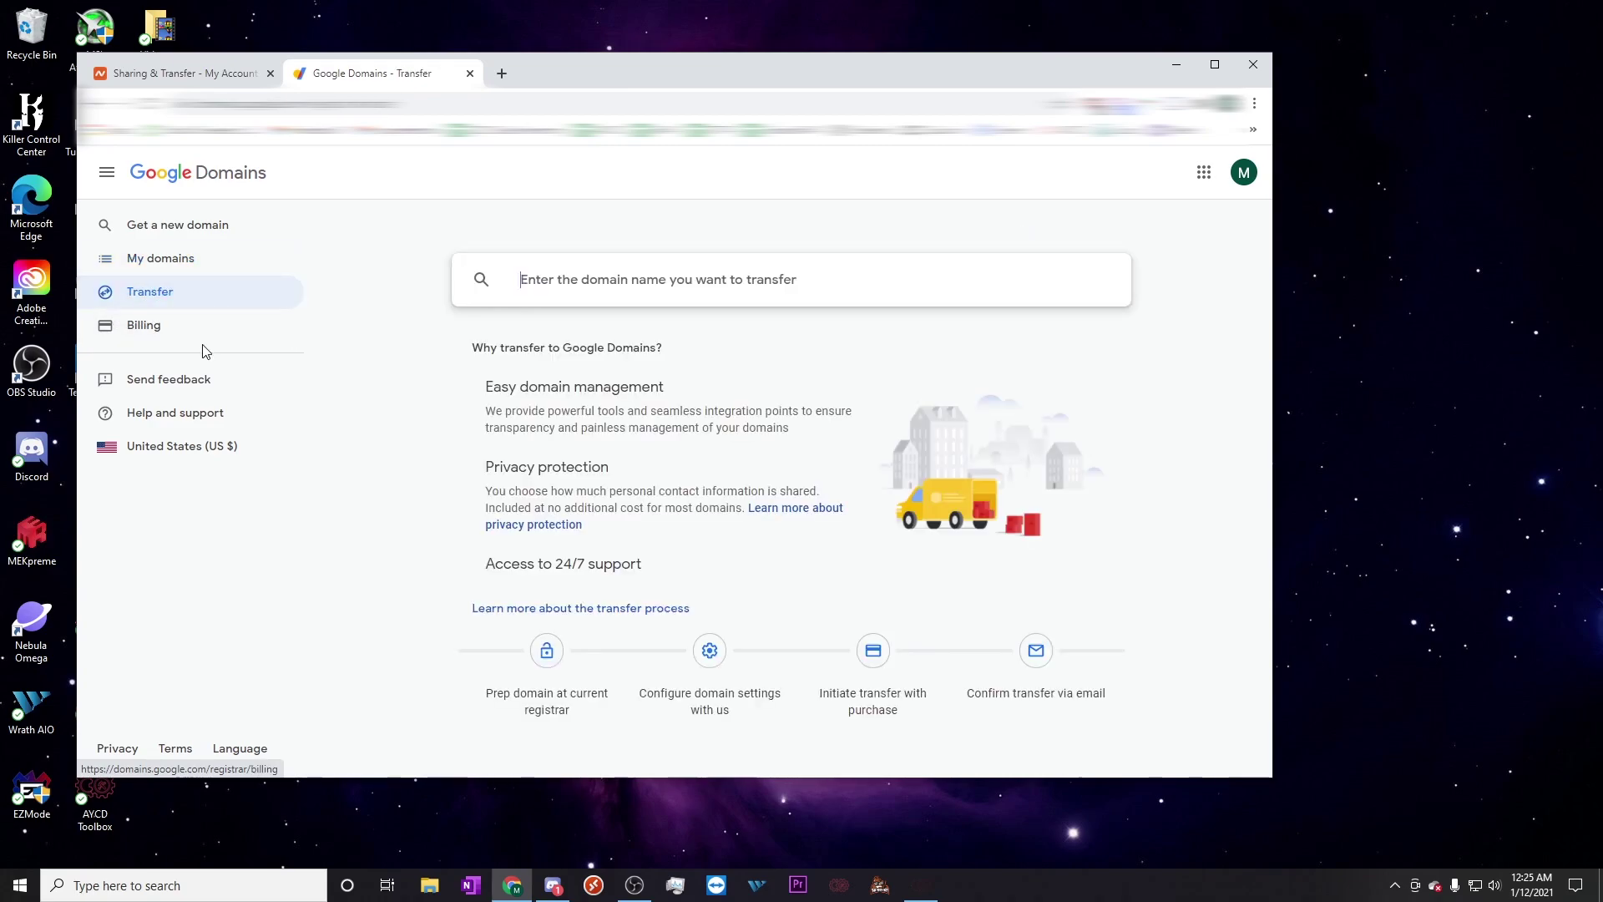
# Step: Enter the name of the .com domain to transfer into Google Domains and start its transfer
pyautogui.click(660, 287)
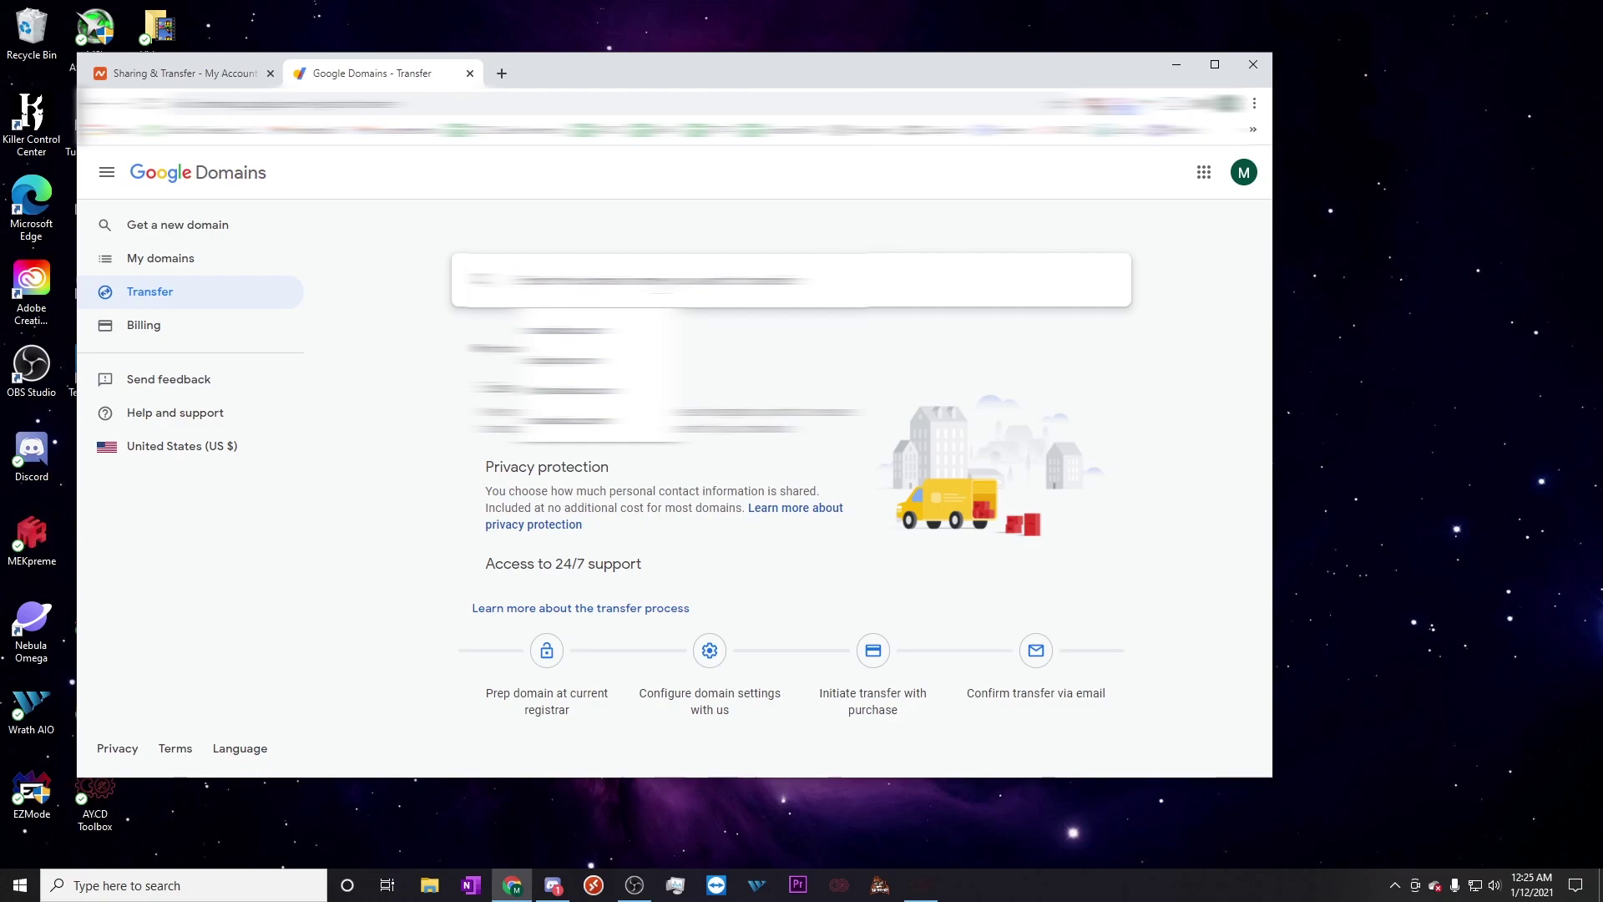
pyautogui.write('...')
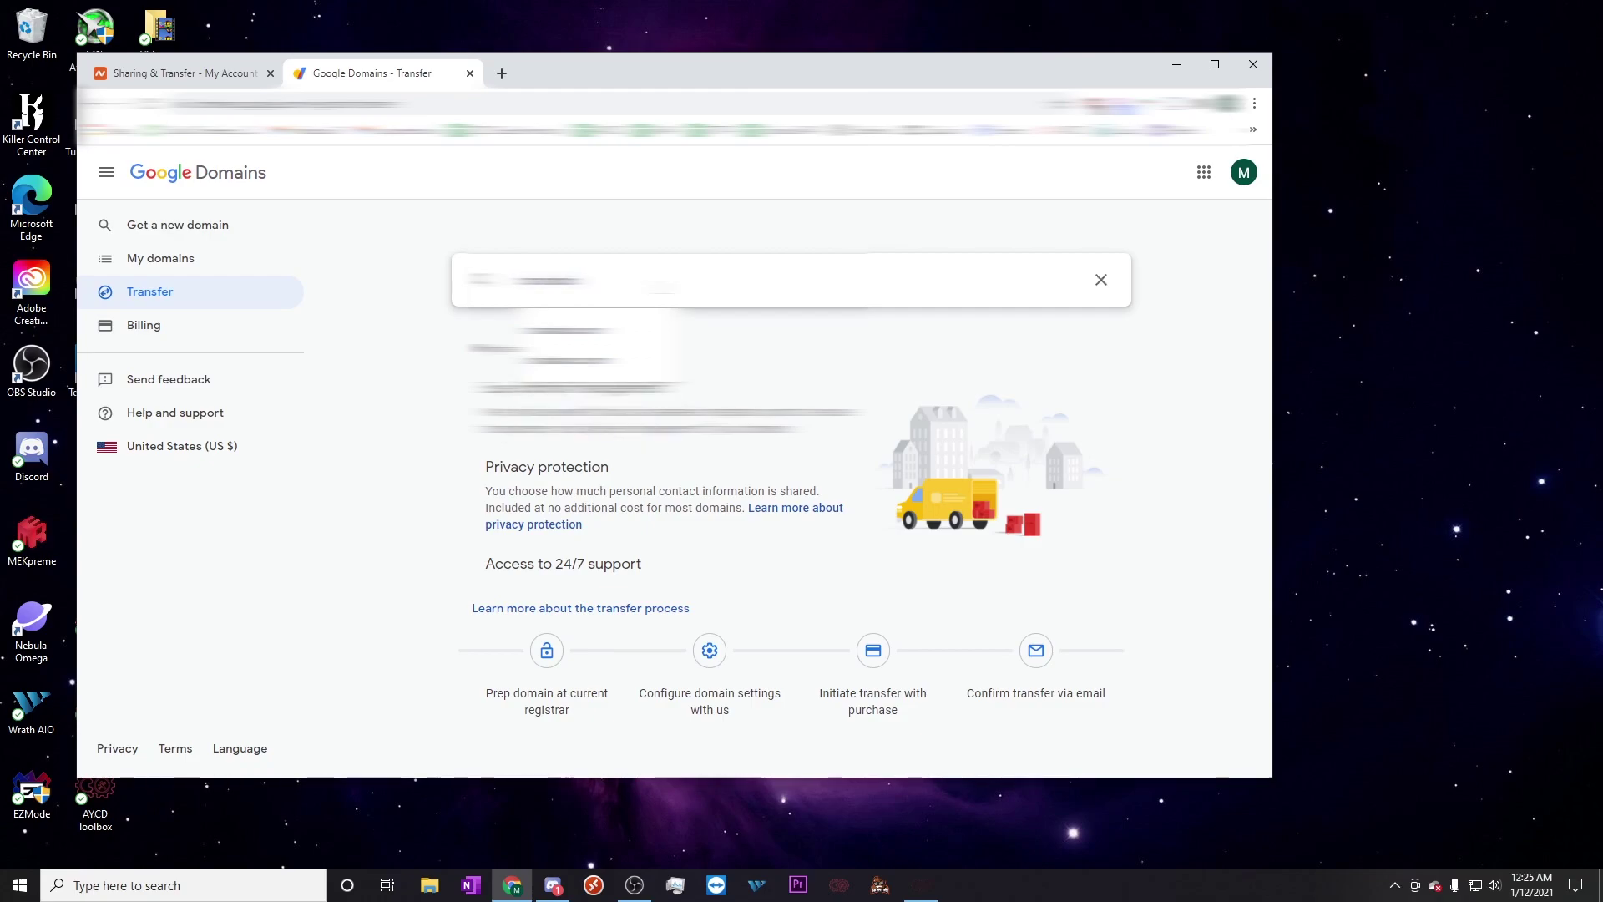
pyautogui.write('.com')
pyautogui.press('Return')
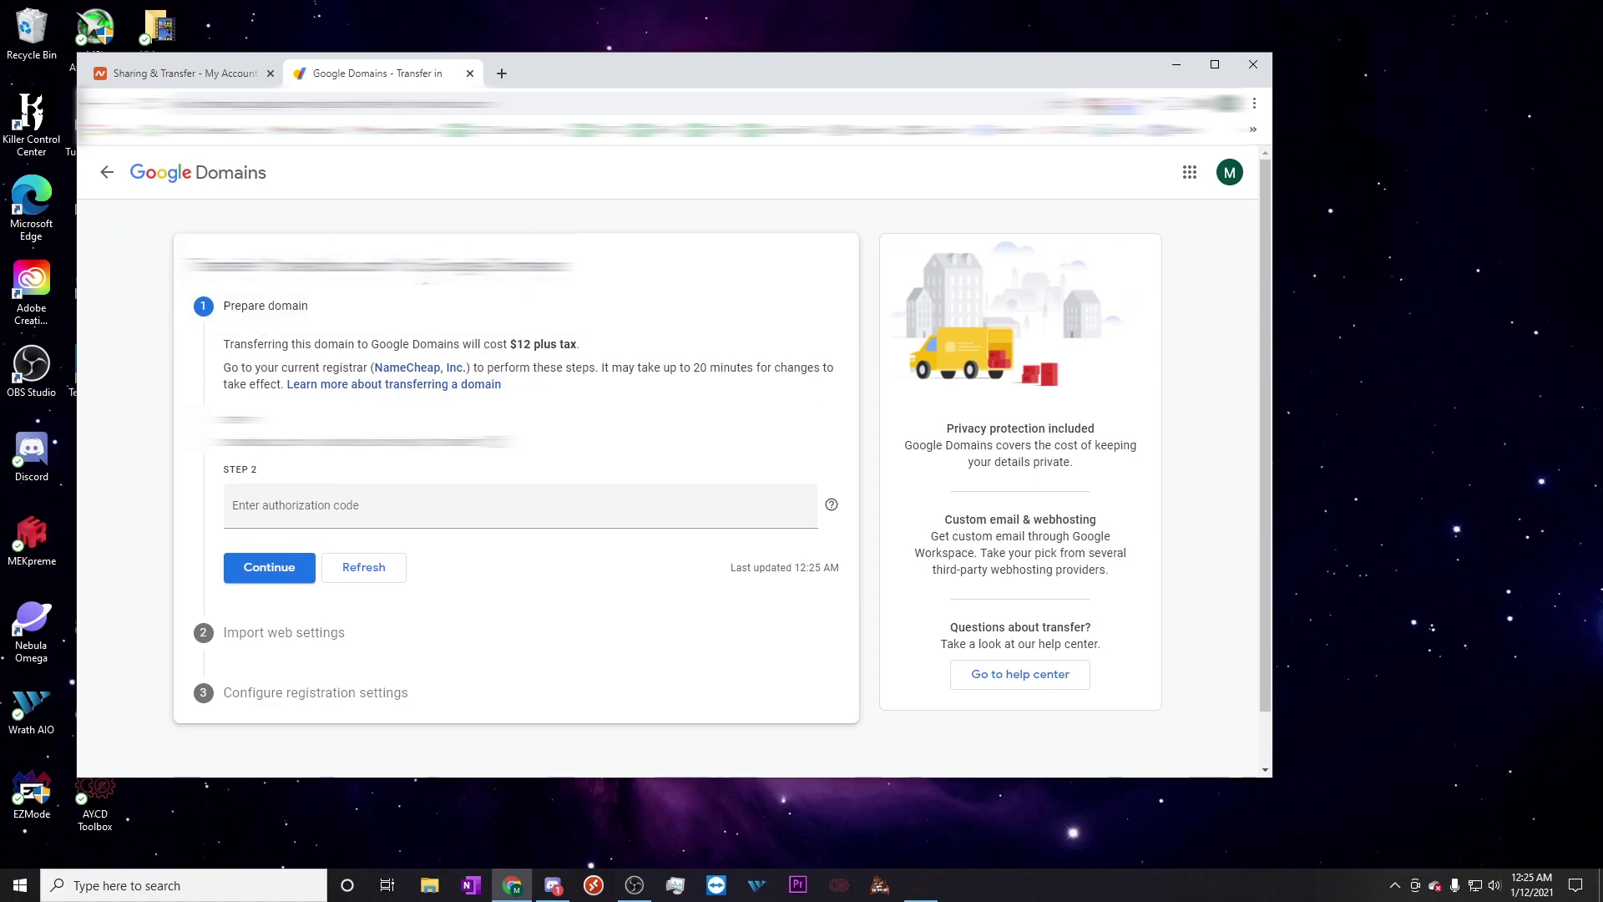
# Step: Examine the transfer cost, the time needed for registrar changes to take effect, and the authorization code entry
pyautogui.moveTo(247, 344); pyautogui.dragTo(603, 357)
pyautogui.click(507, 345)
pyautogui.moveTo(715, 373); pyautogui.dragTo(770, 386)
pyautogui.click(728, 366)
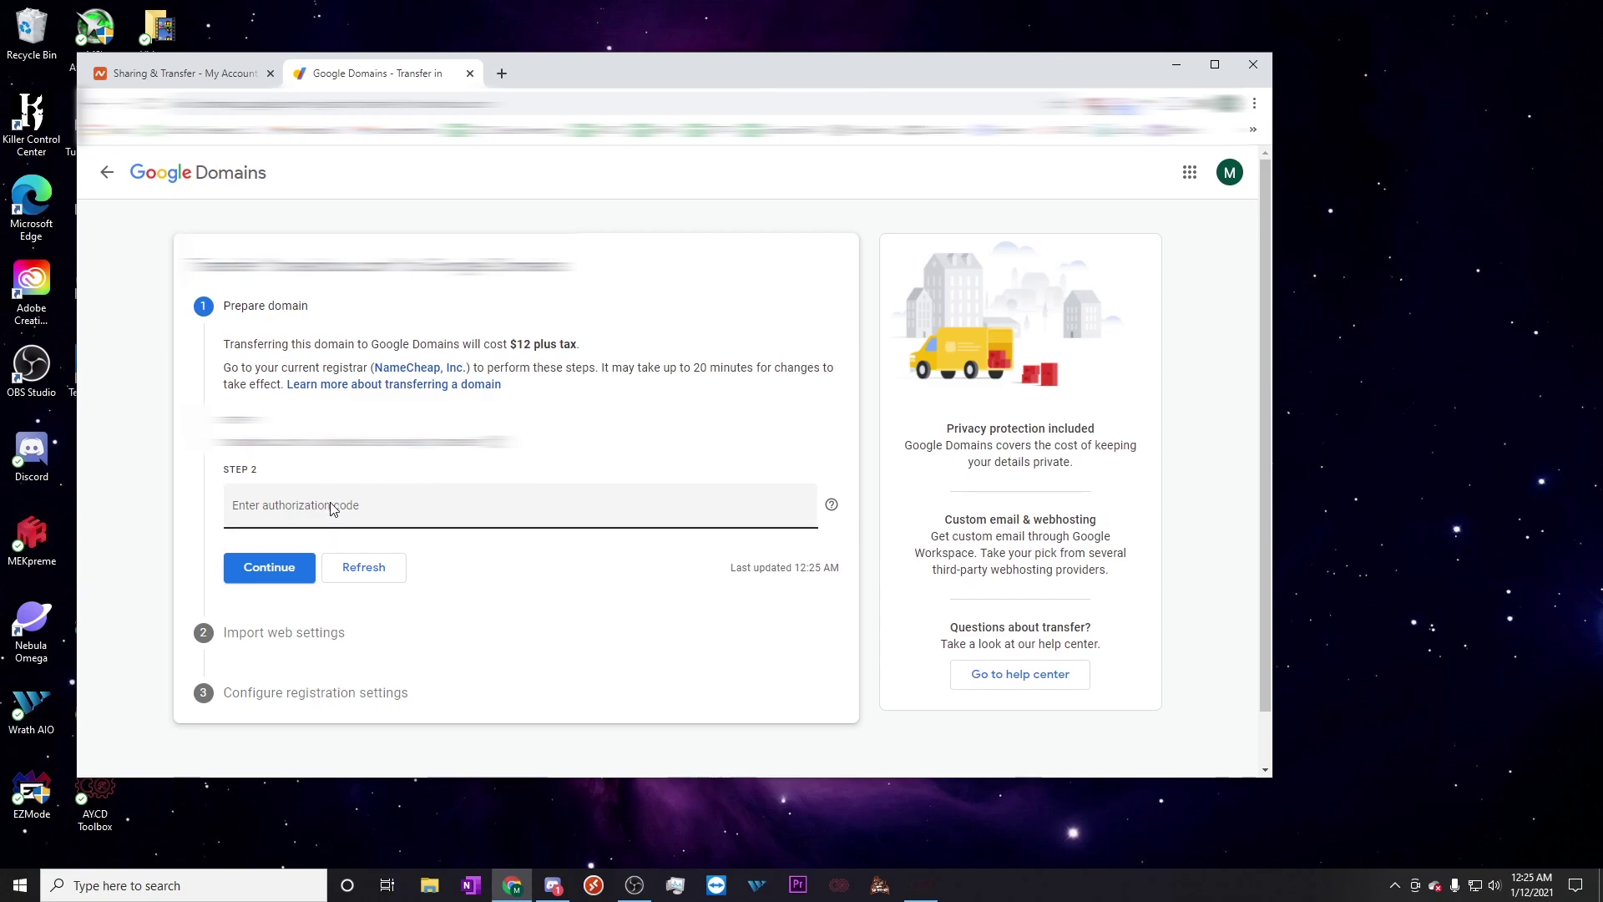
pyautogui.click(294, 504)
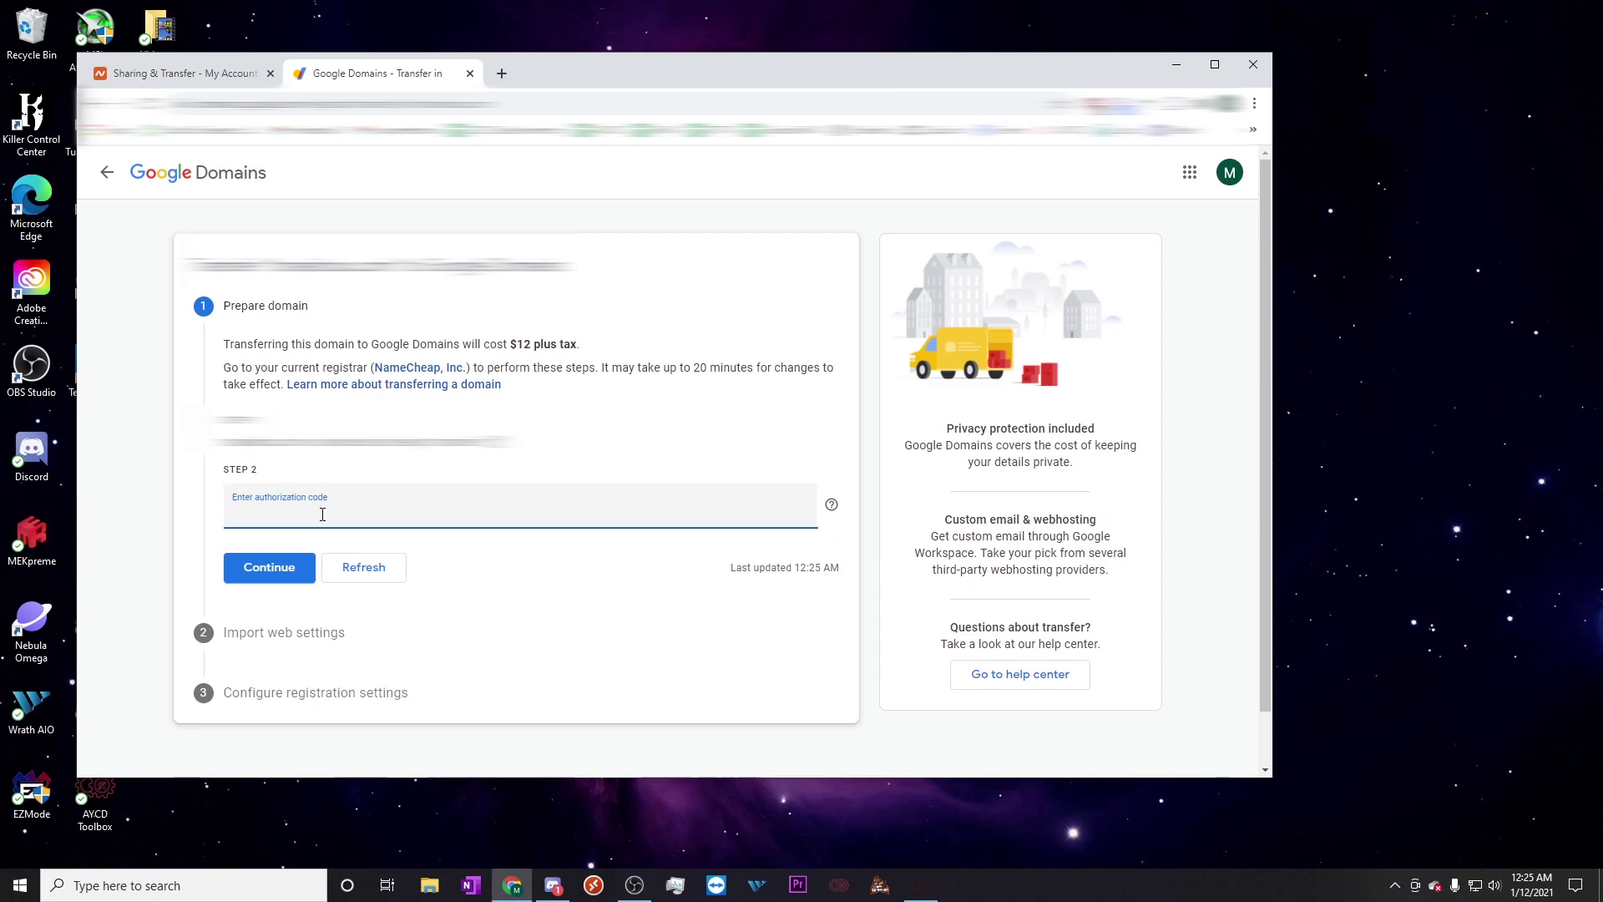
# Step: Request the domain's auth code from Namecheap with reason Other and future contact allowed, and return to the Google Domains transfer
pyautogui.click(203, 77)
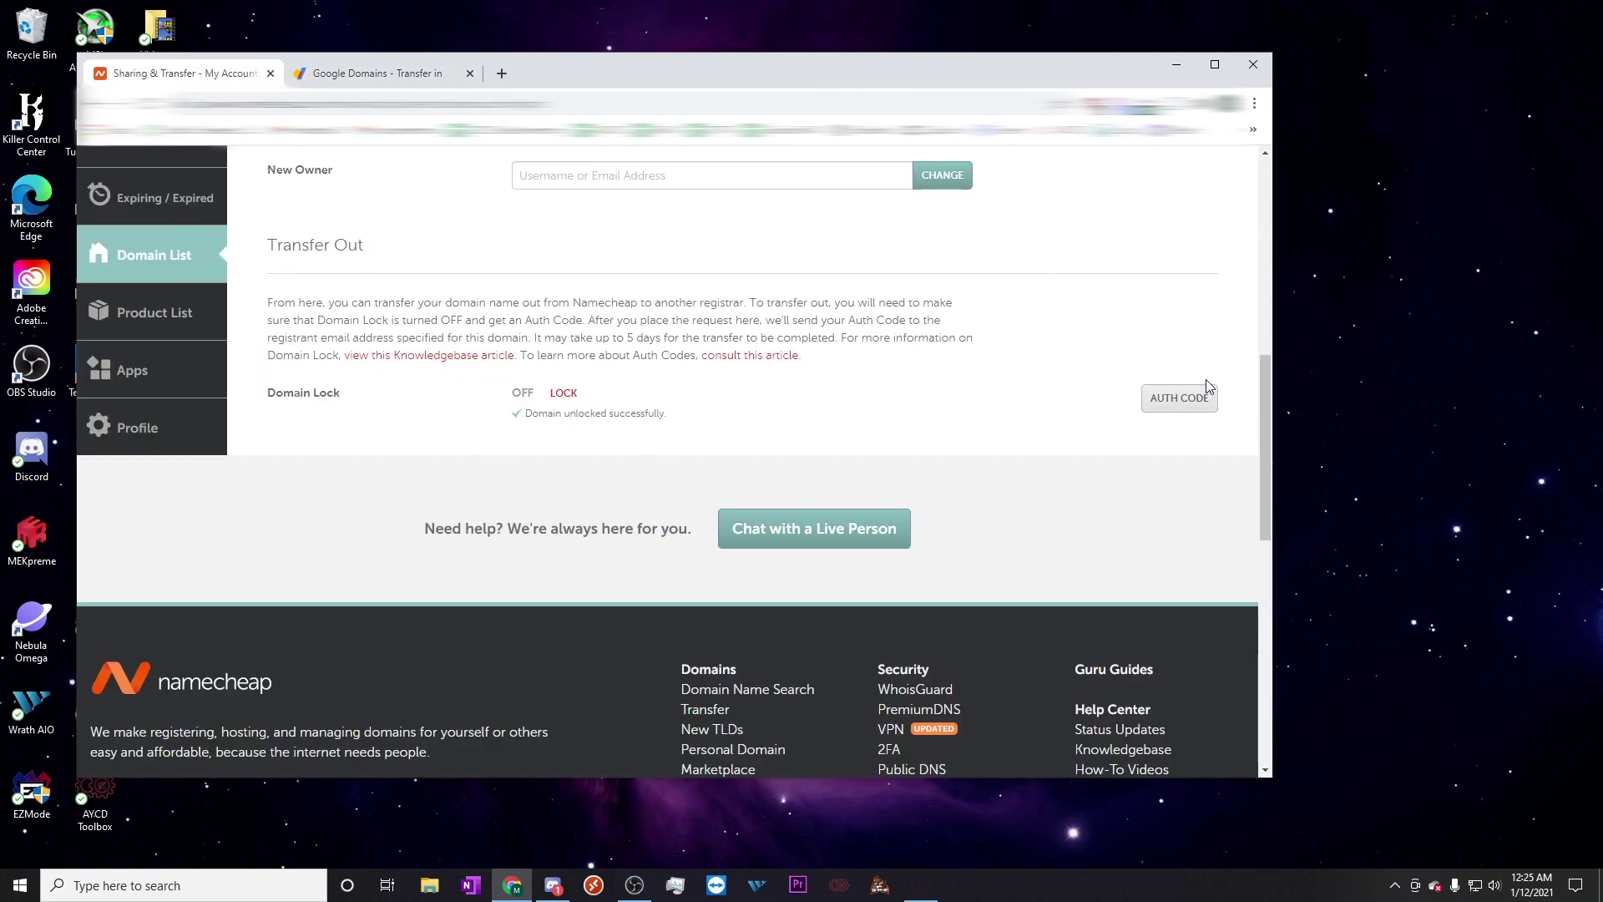
pyautogui.click(1179, 398)
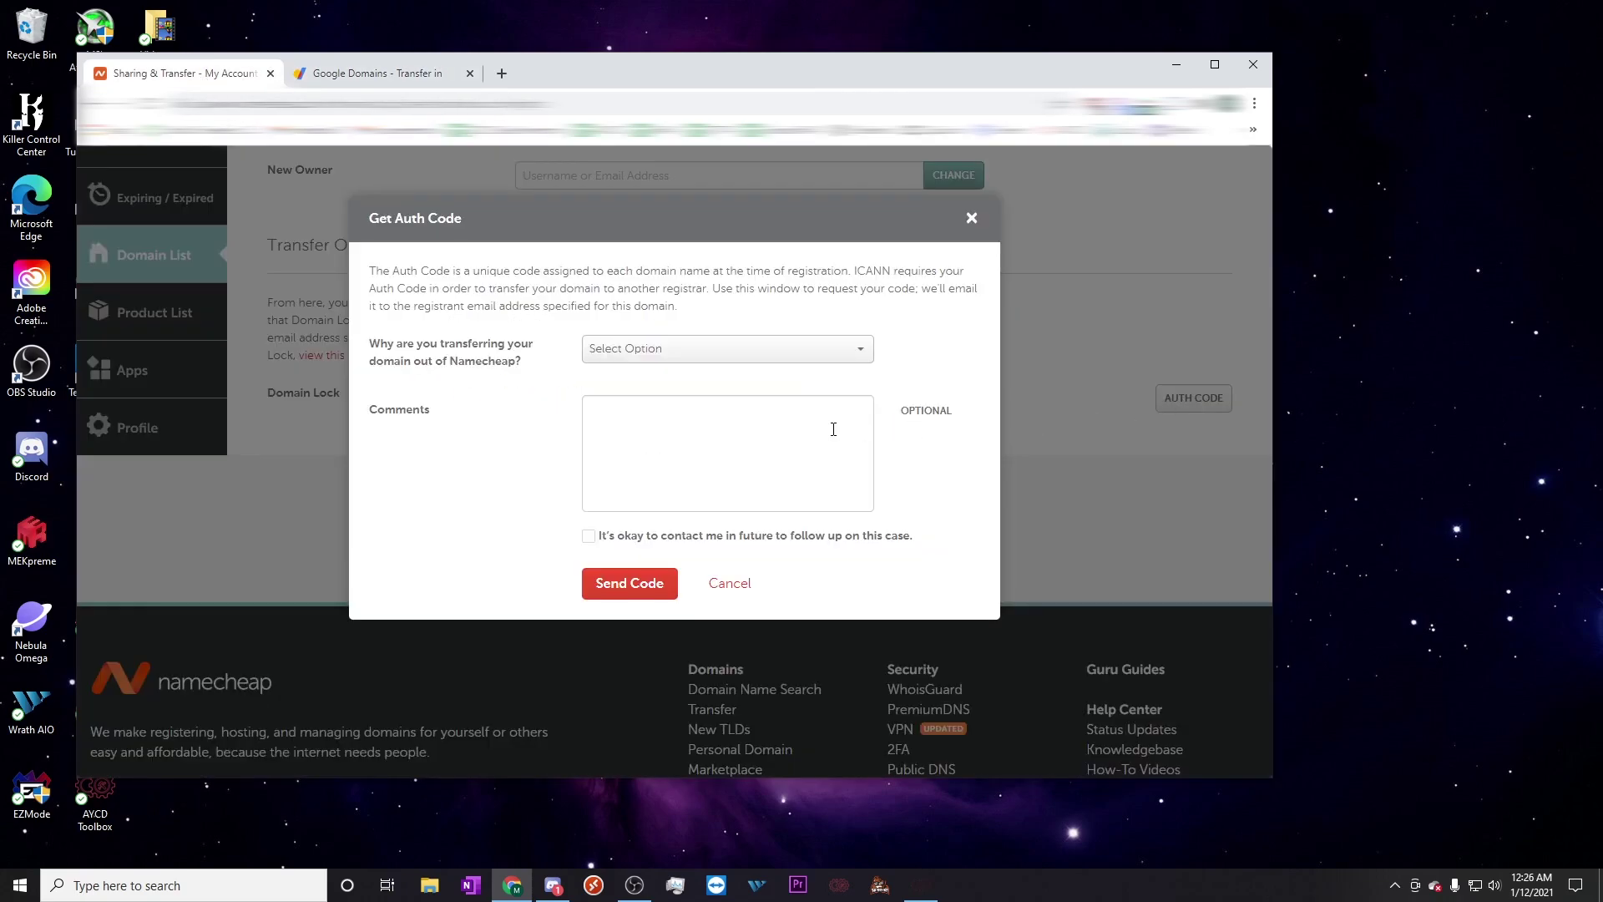
pyautogui.click(693, 348)
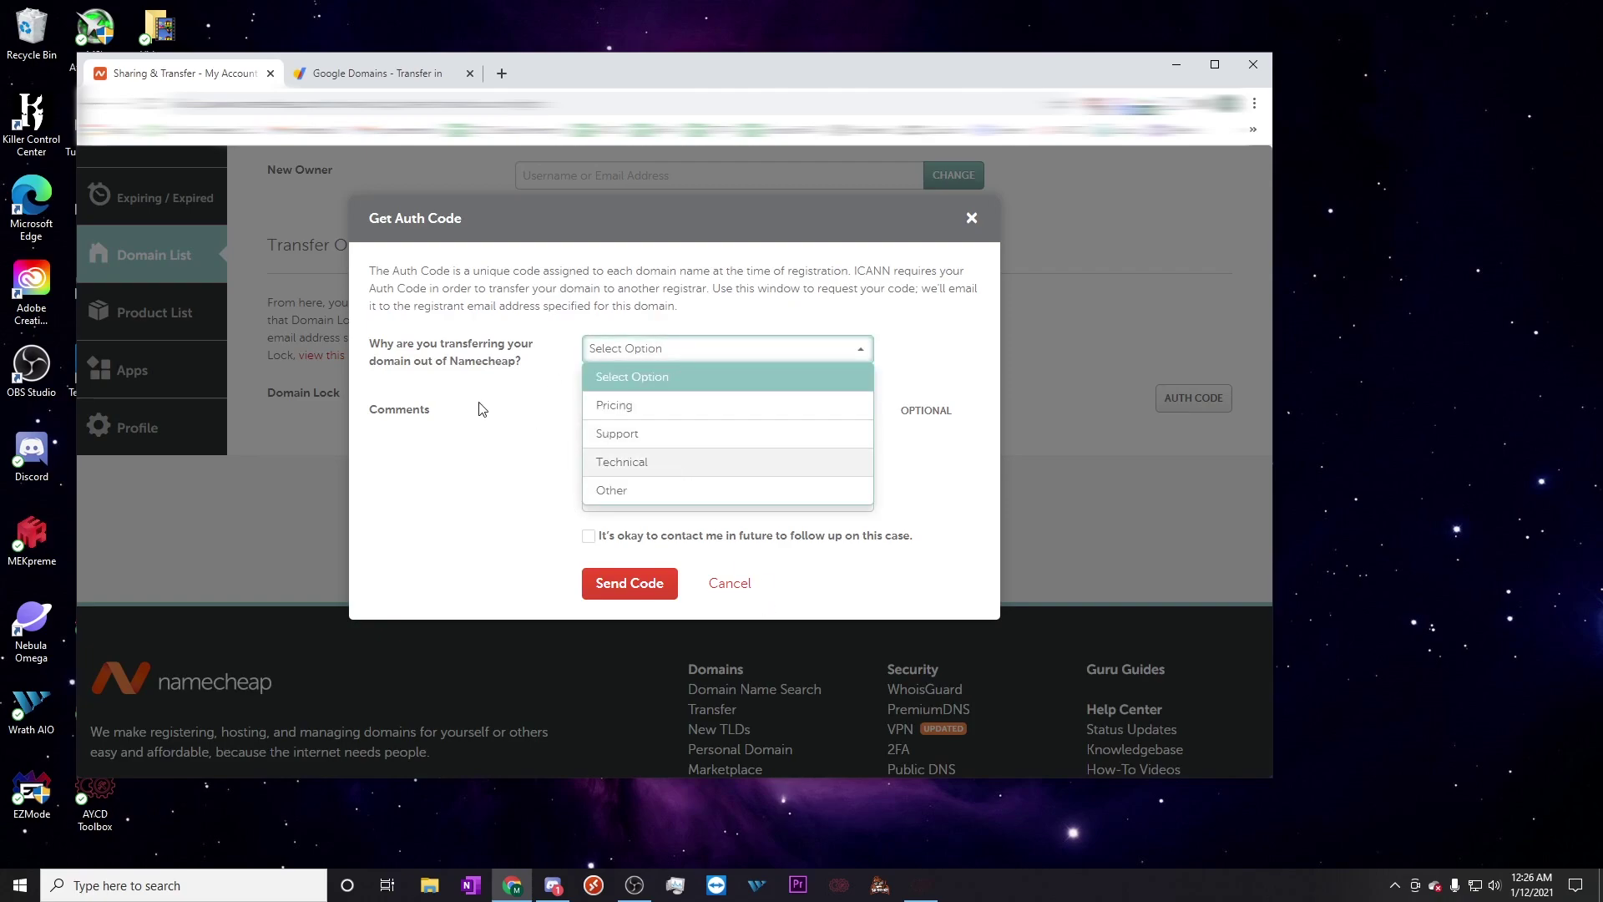
pyautogui.click(625, 491)
pyautogui.click(634, 447)
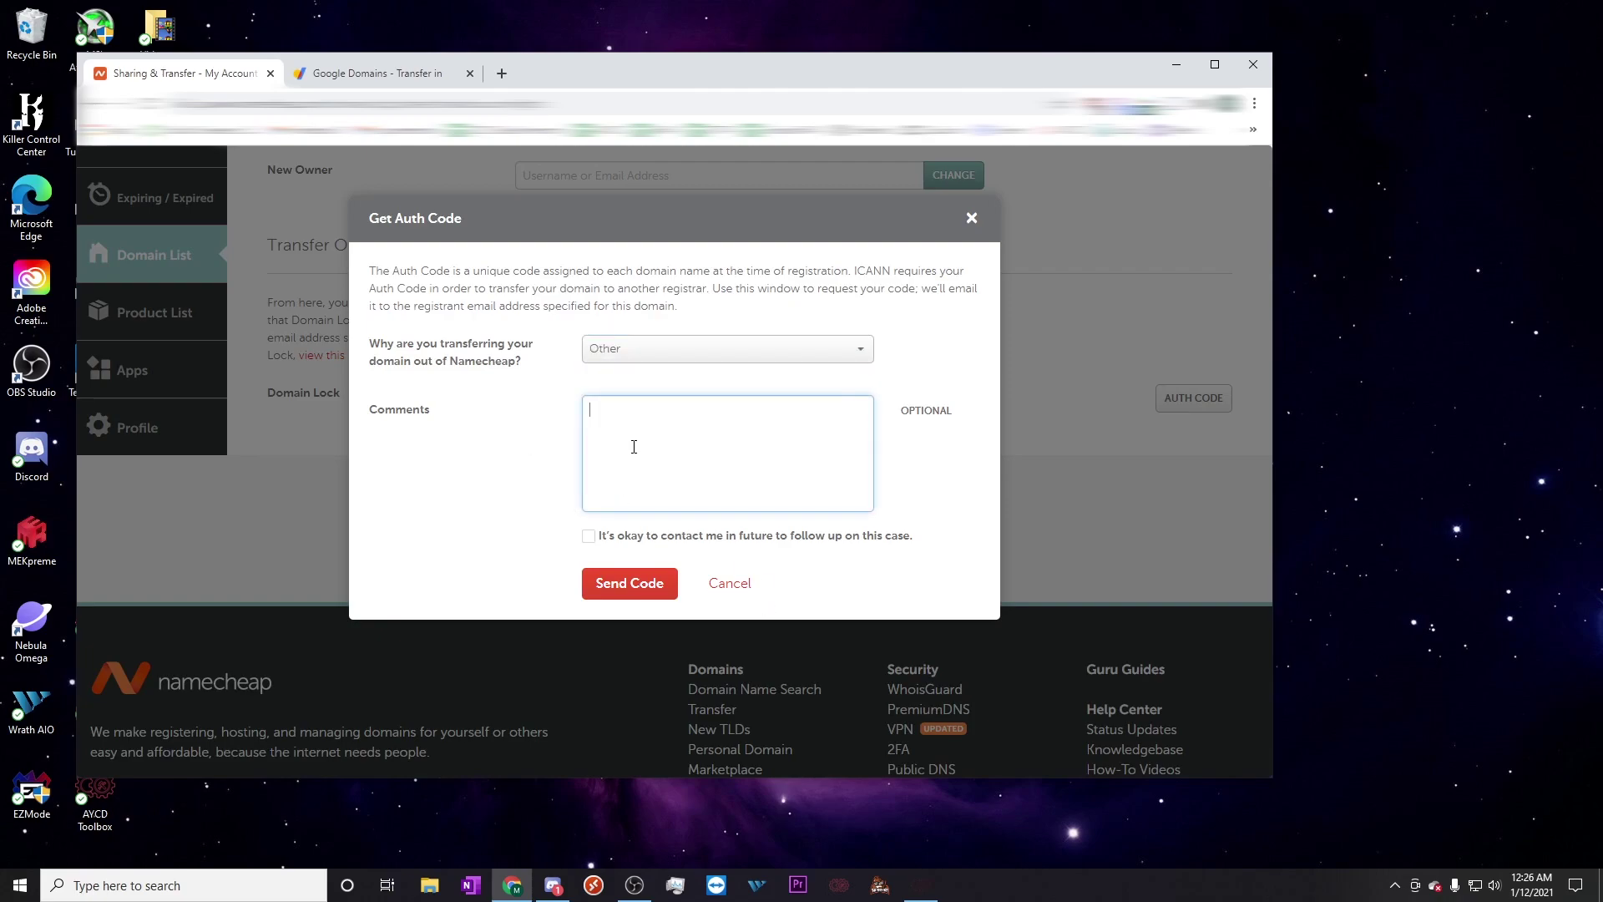
pyautogui.press('Tab')
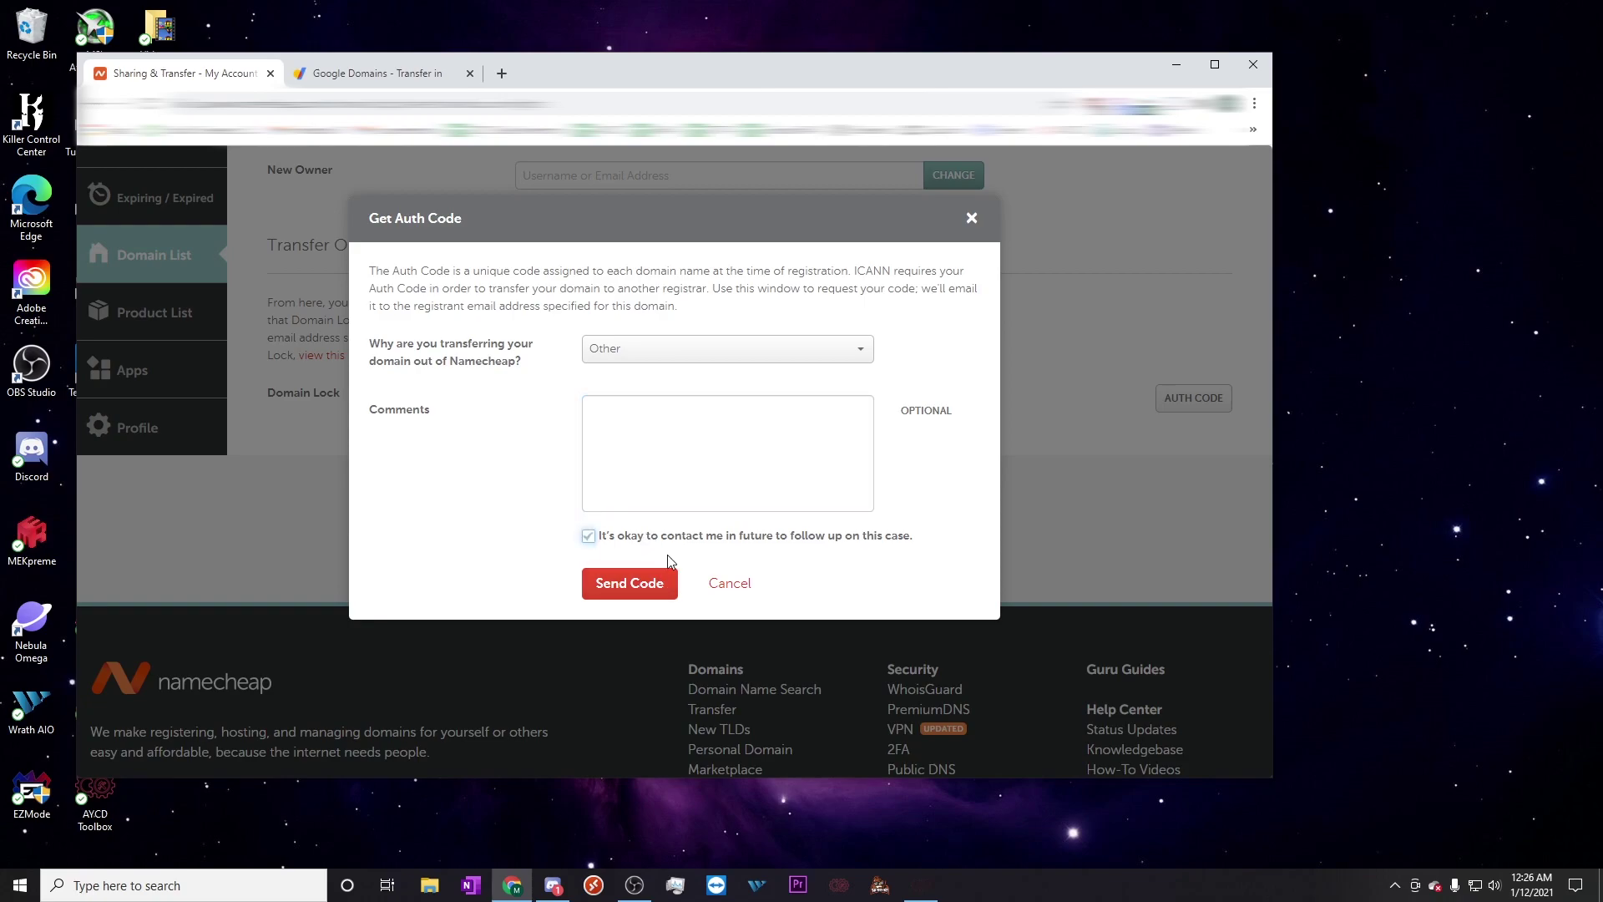
pyautogui.click(655, 590)
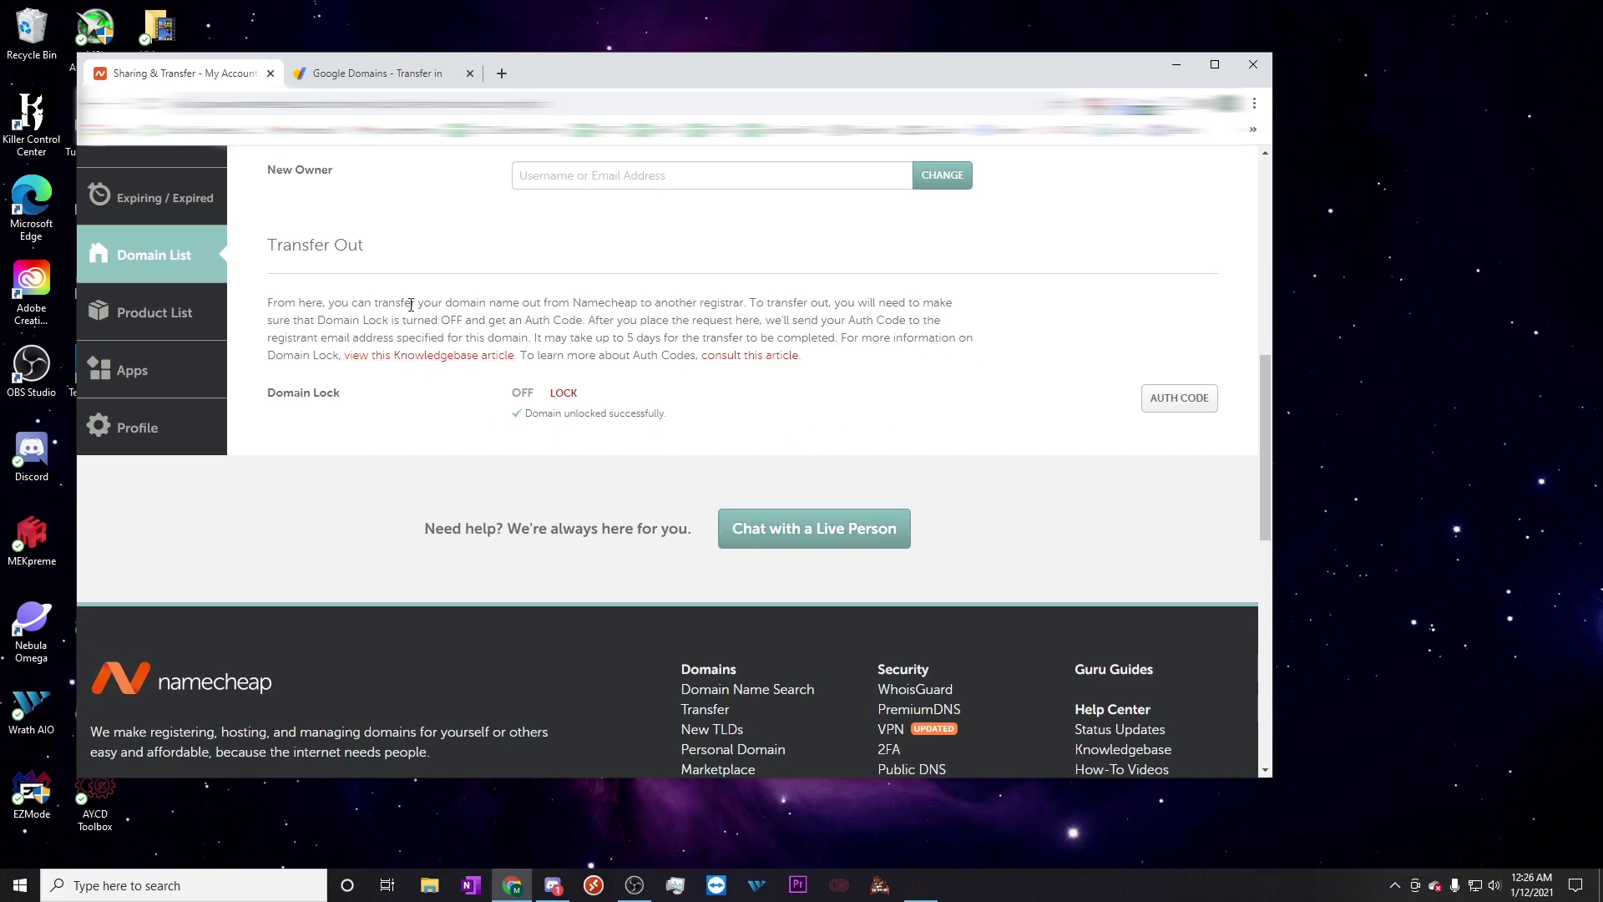
pyautogui.click(339, 66)
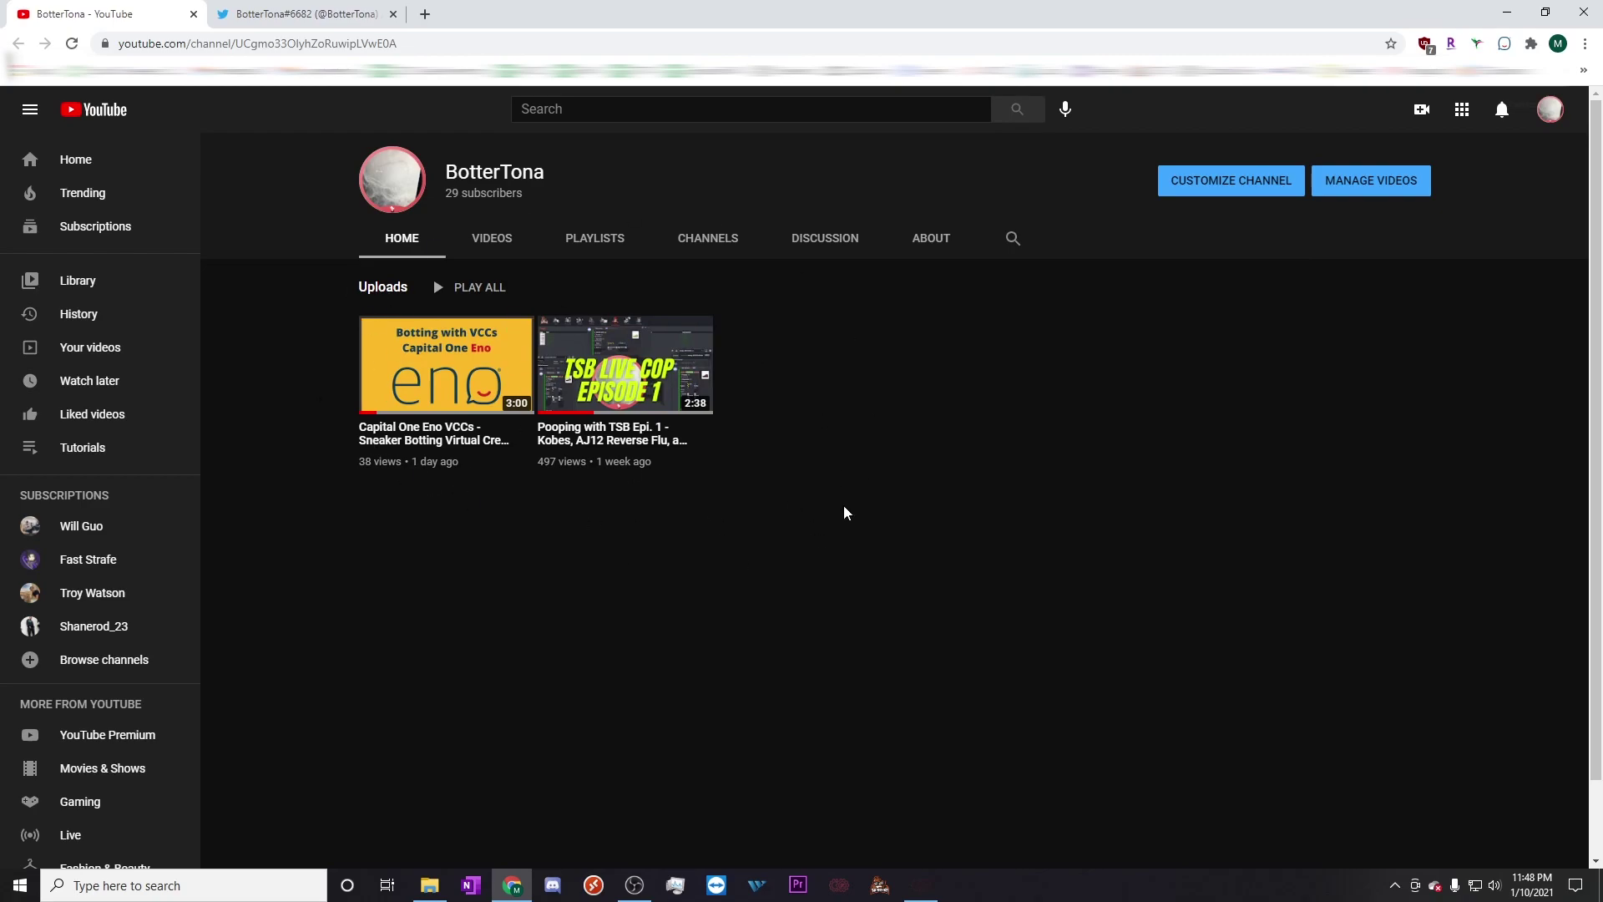
# Step: Switch from the YouTube channel to the channel's Twitter profile
pyautogui.click(230, 10)
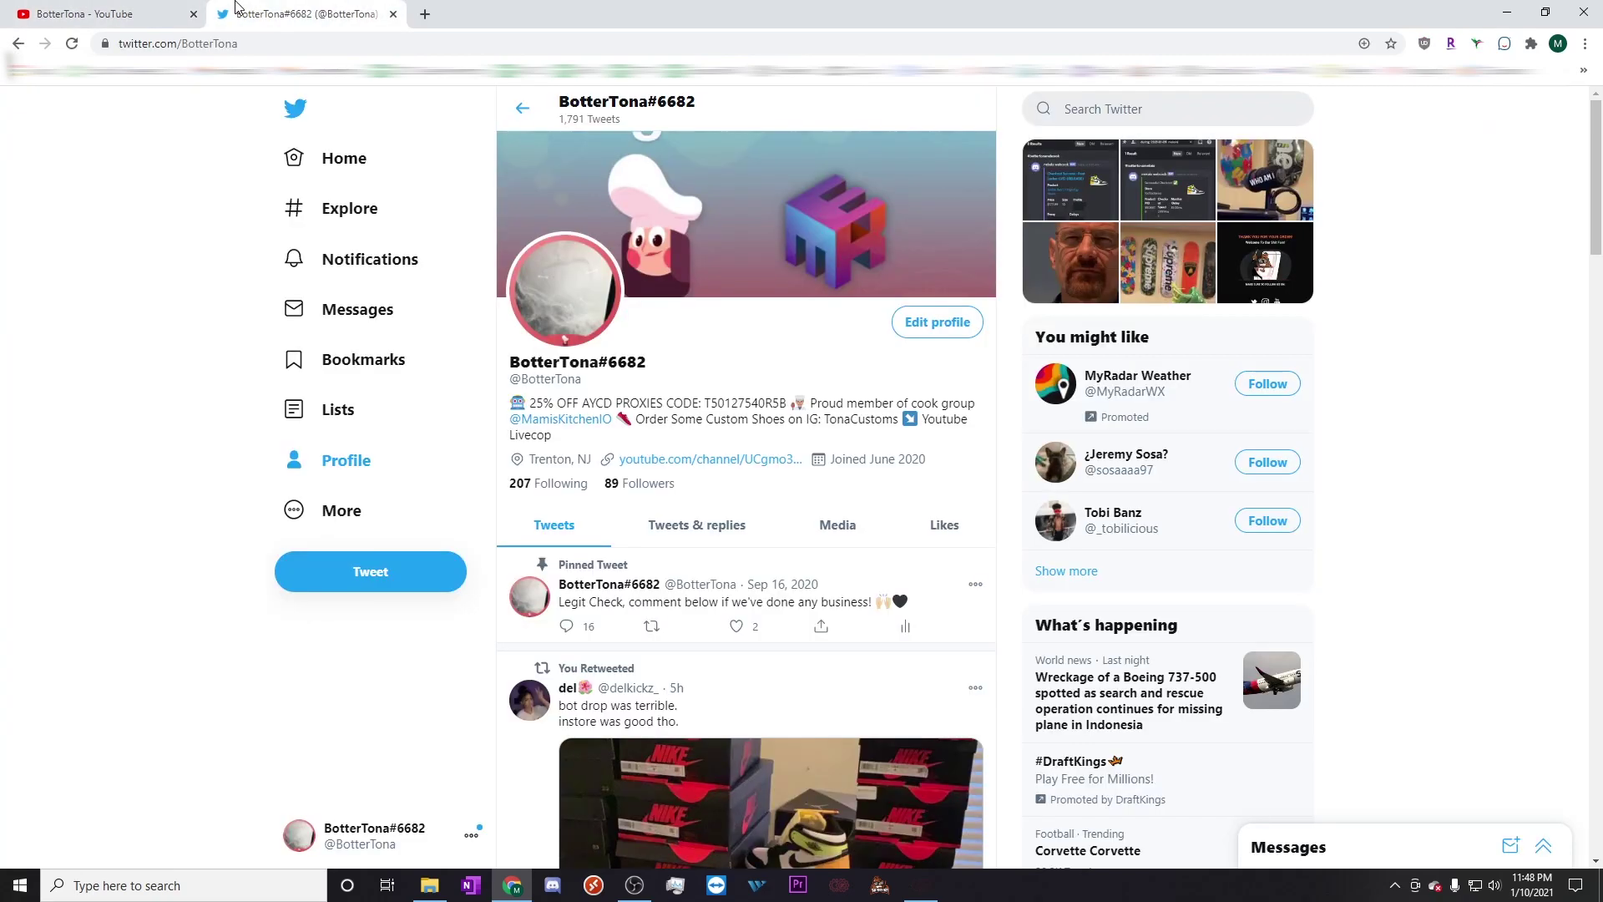